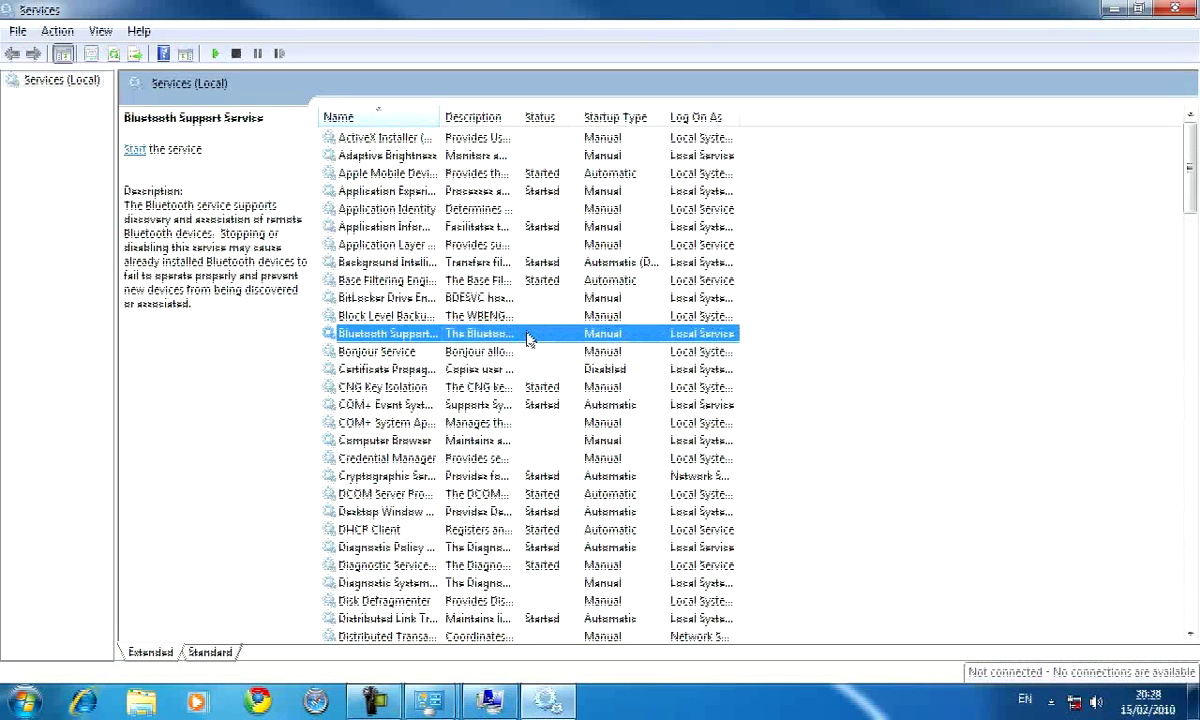
# Set the startup type of the Bluetooth Support Service to Disabled and apply the change
pyautogui.doubleClick(528, 338)
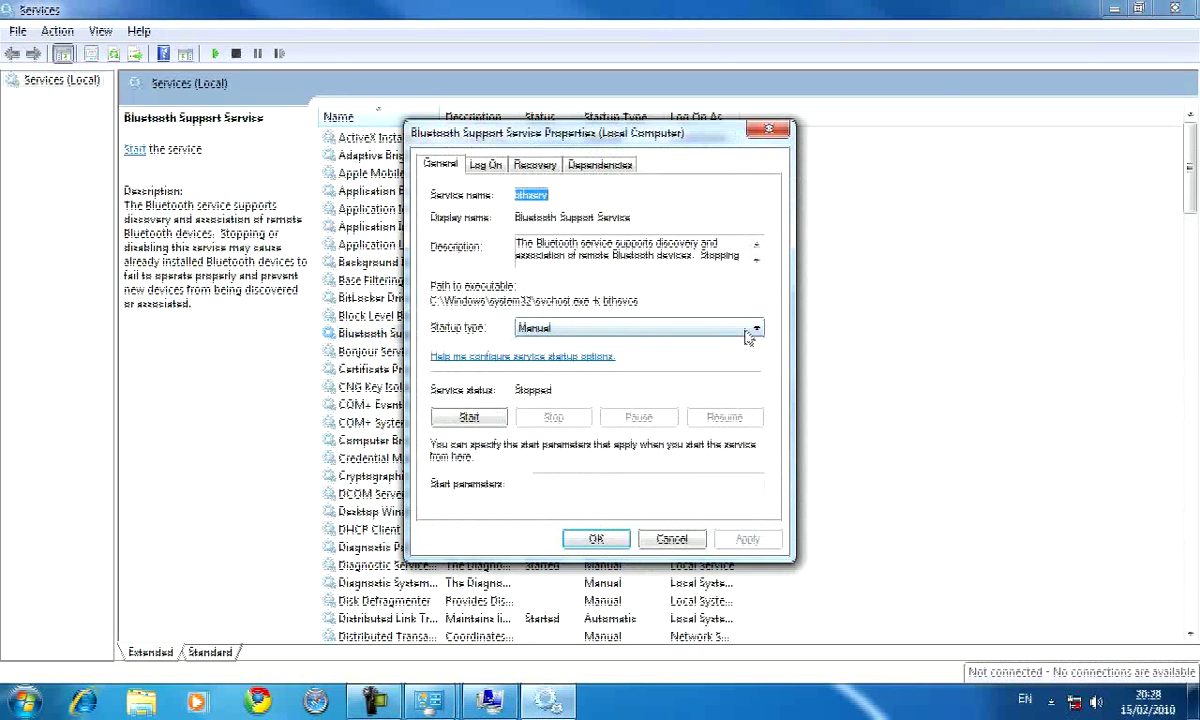
pyautogui.click(757, 328)
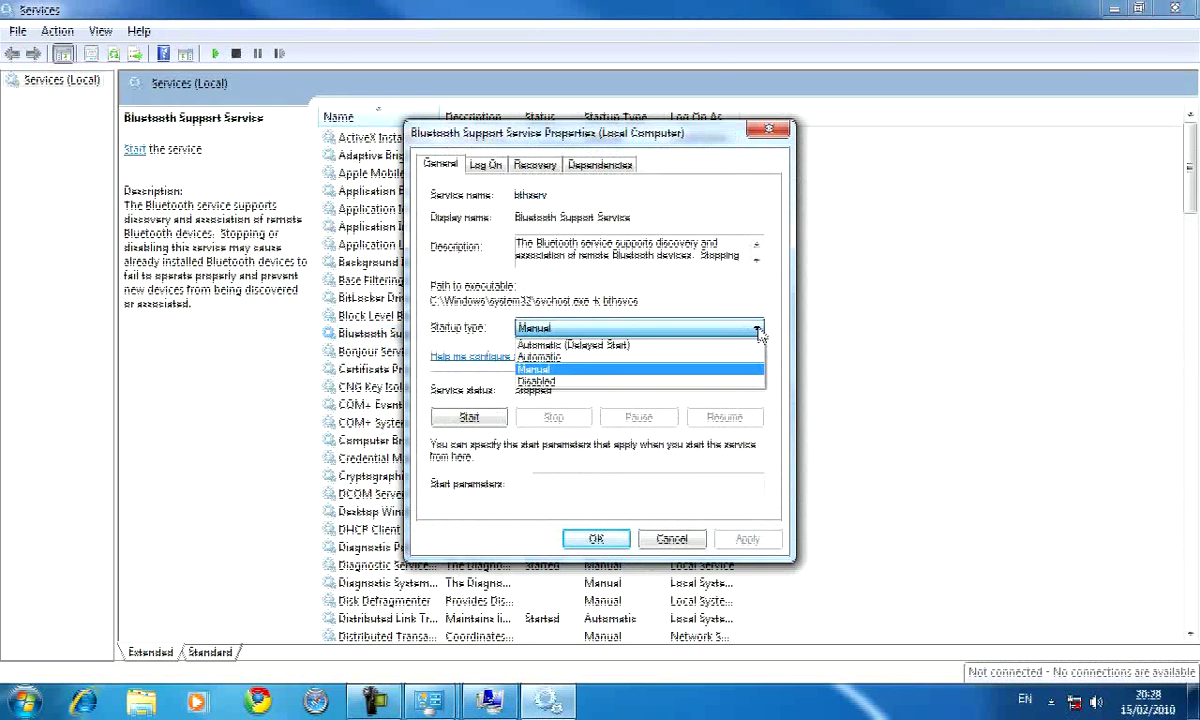
pyautogui.click(737, 381)
pyautogui.click(748, 538)
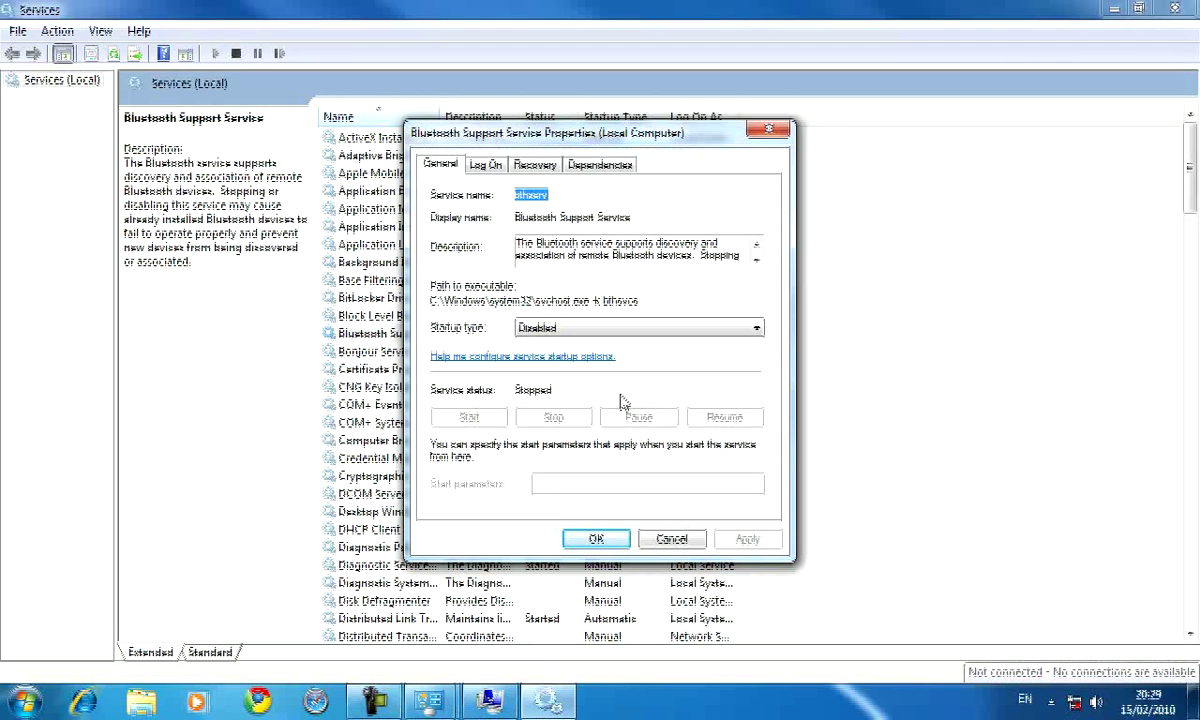
# Set the Bluetooth Support Service's recovery response for first and second failure to Take No Action and save its properties
pyautogui.click(538, 166)
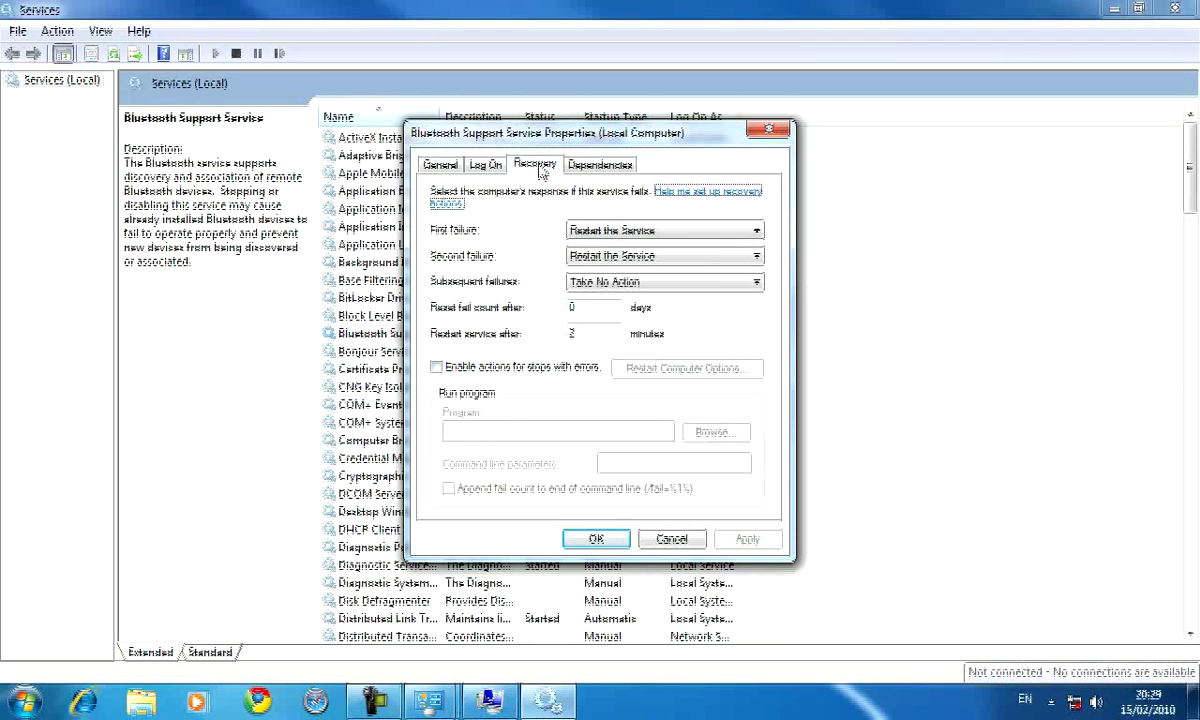
pyautogui.click(756, 233)
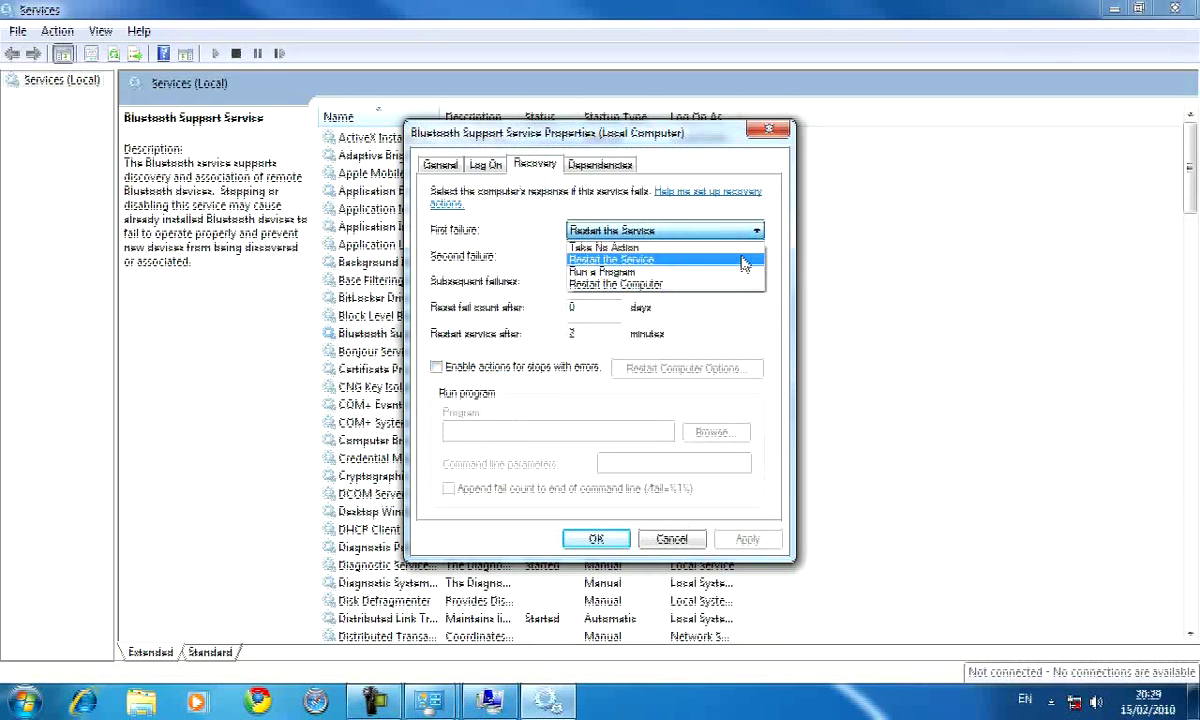
pyautogui.click(742, 250)
pyautogui.click(748, 257)
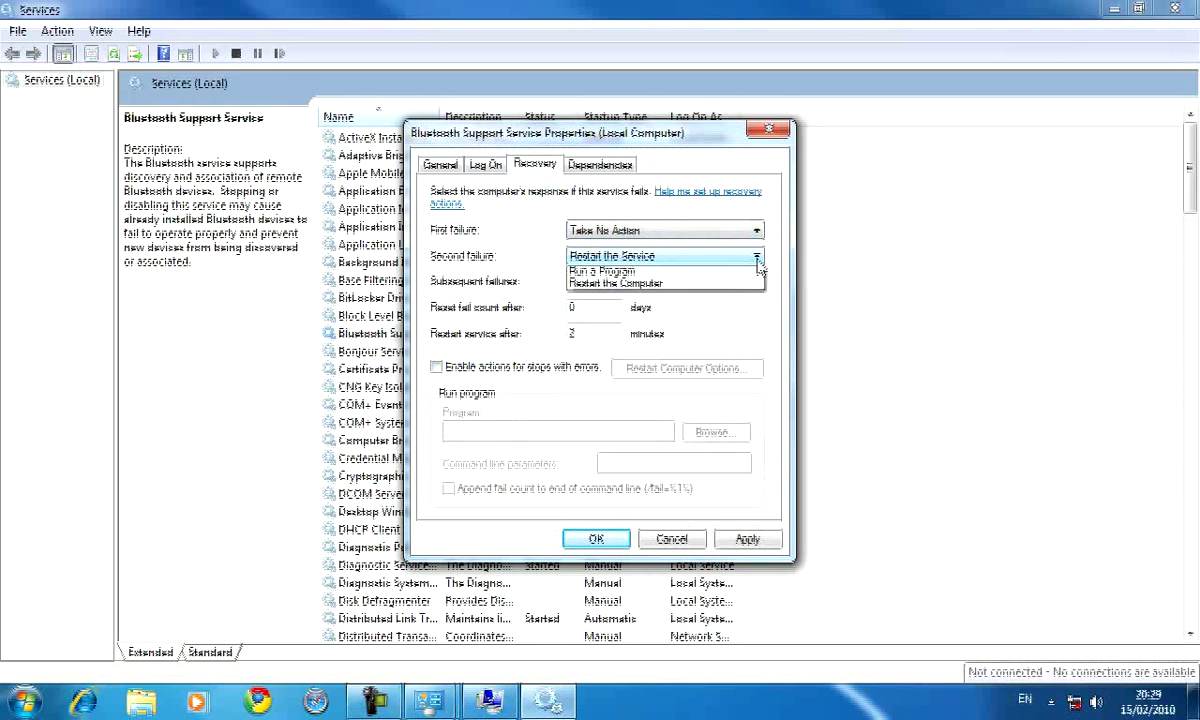
pyautogui.click(749, 274)
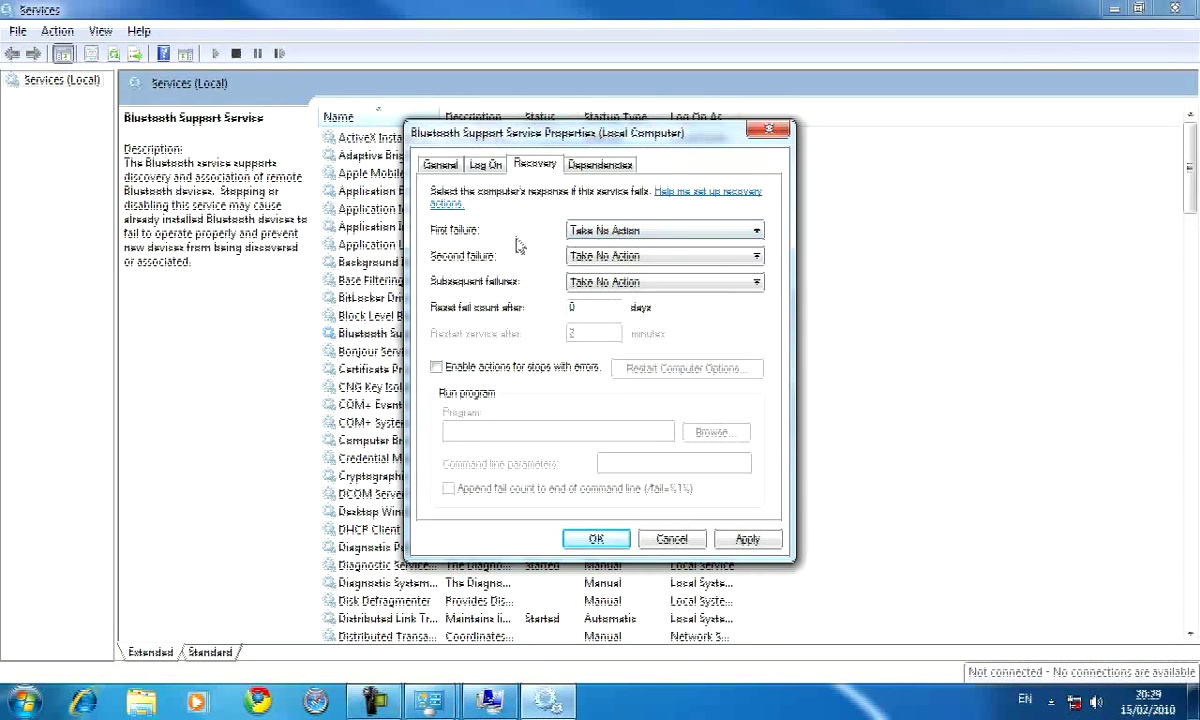
pyautogui.click(747, 539)
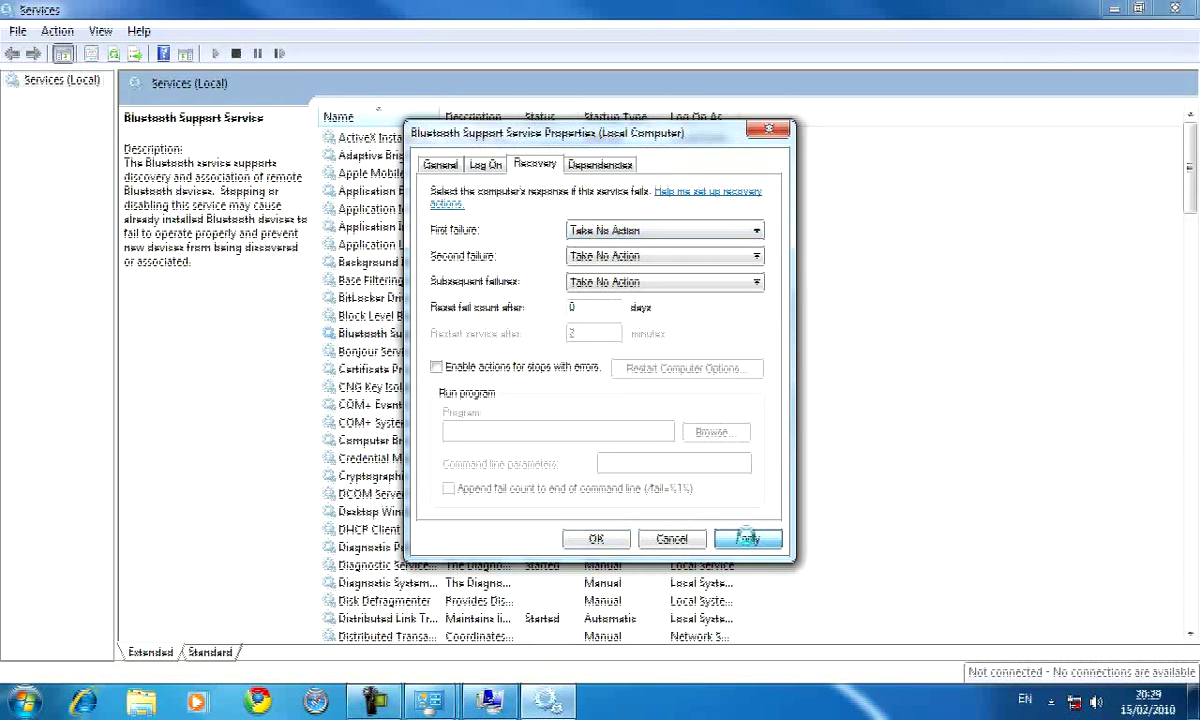
pyautogui.click(596, 539)
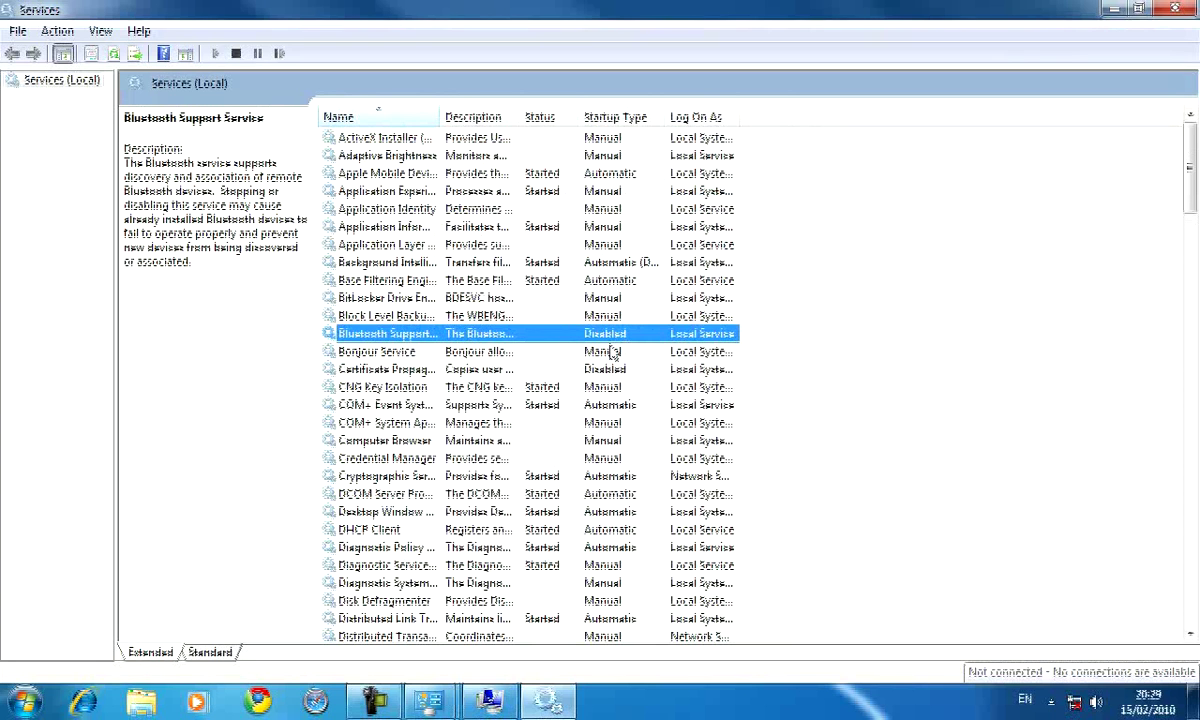
# View the descriptions of the Computer Browser and Fax services
pyautogui.click(498, 445)
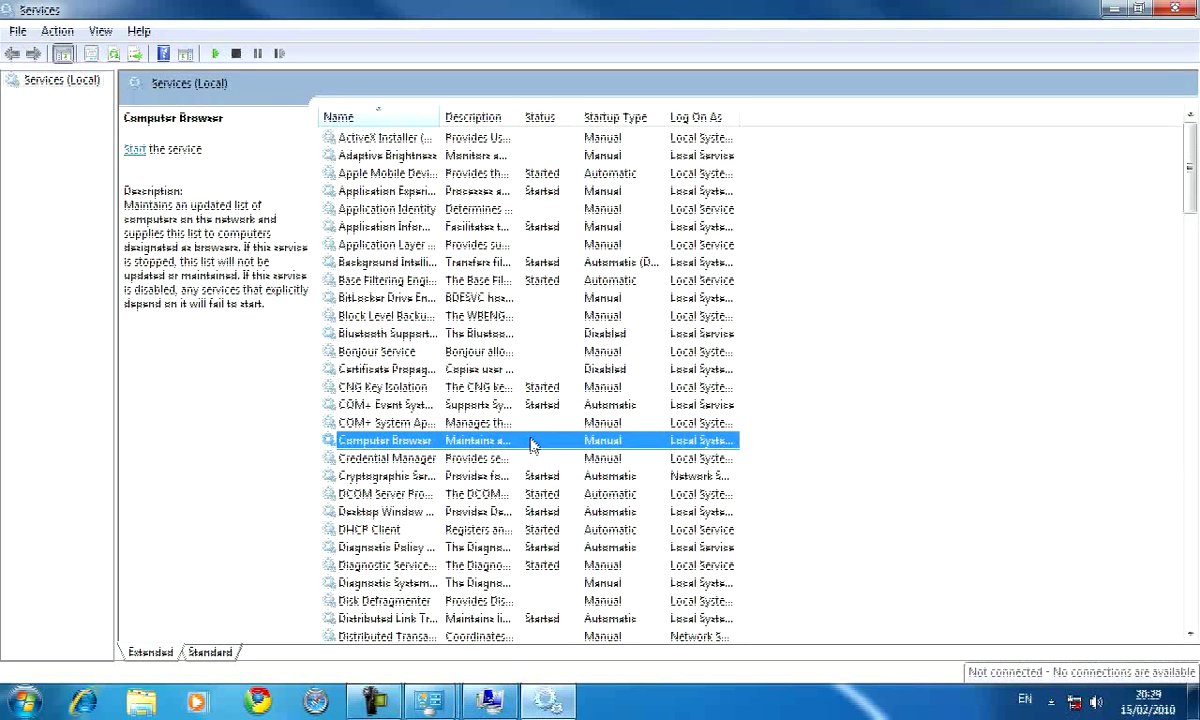
pyautogui.scroll(-5, 855, 408)
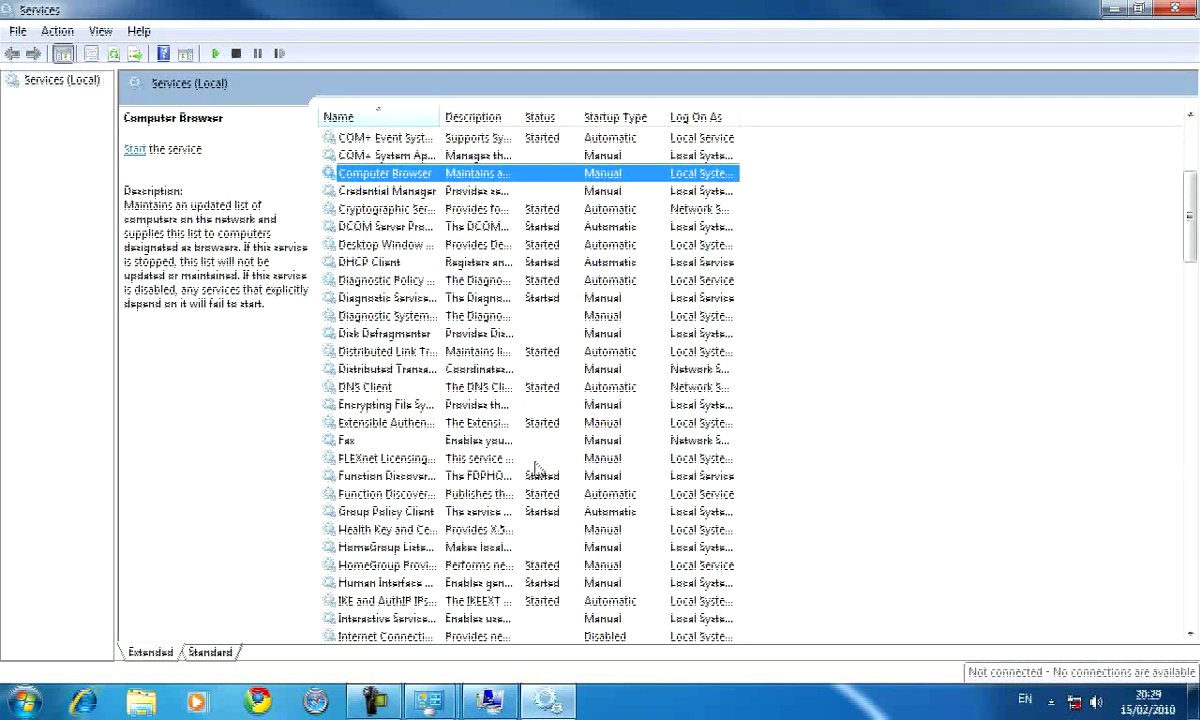
pyautogui.click(509, 444)
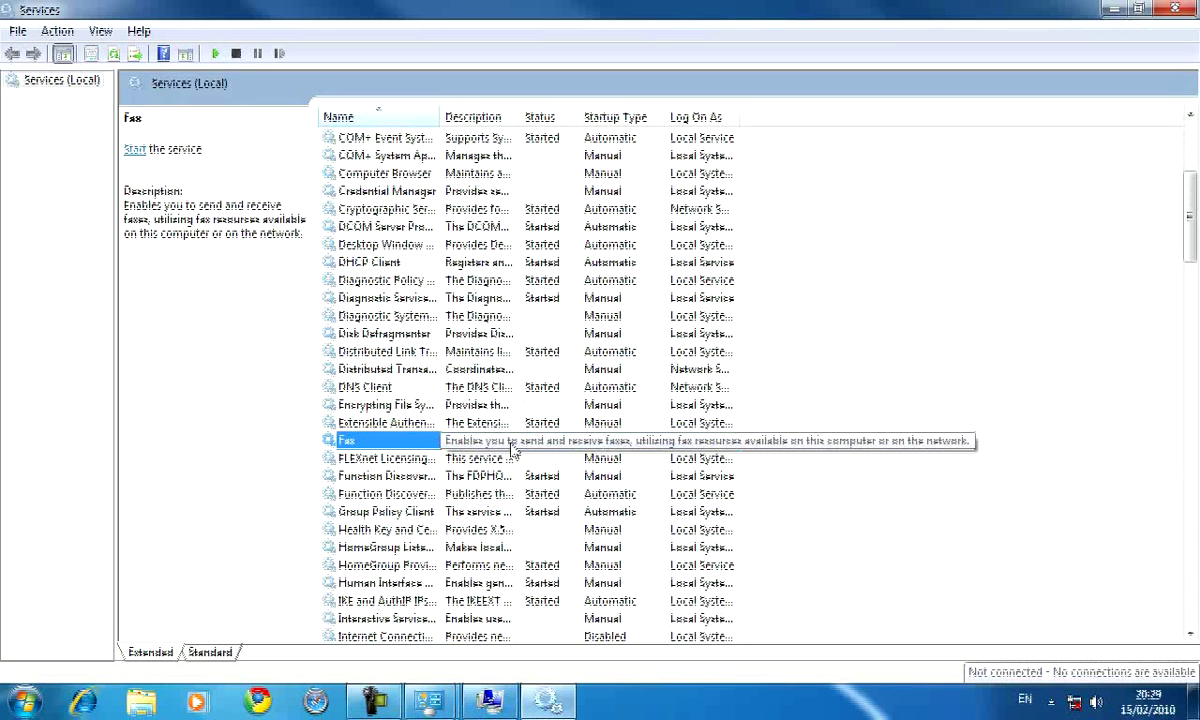
# Stop the Print Spooler service and set its startup type to Disabled, applying the change
pyautogui.scroll(-7, 935, 405)
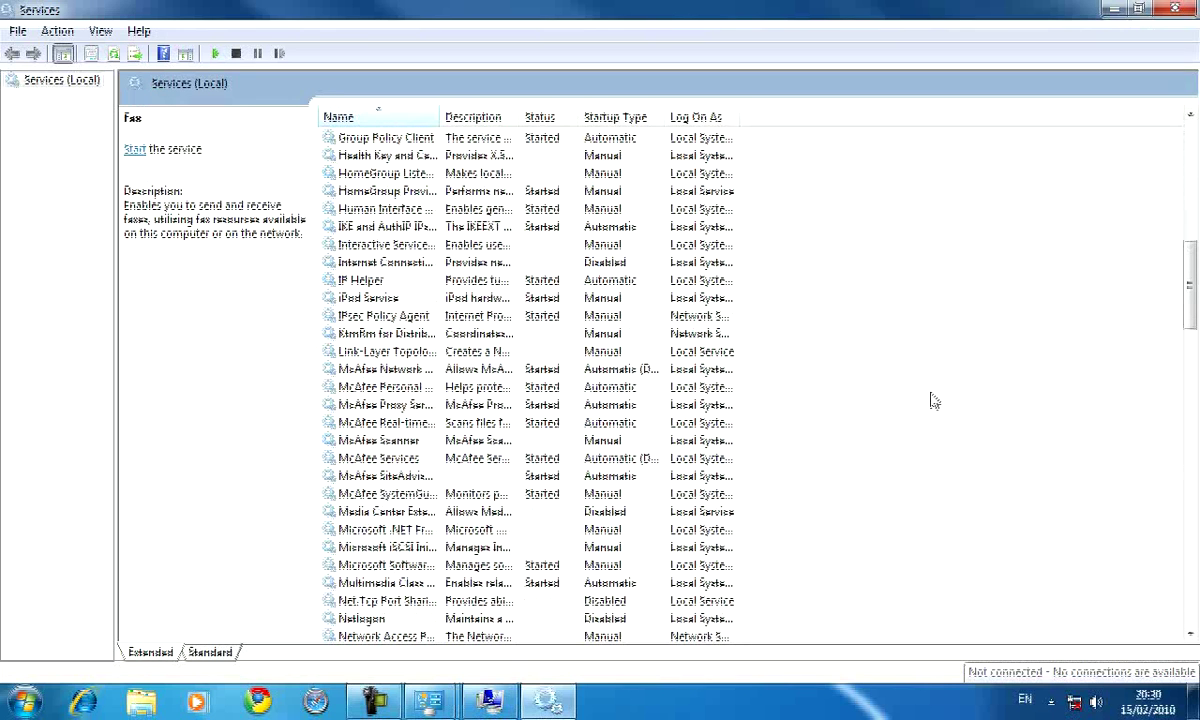
pyautogui.scroll(-9, 871, 386)
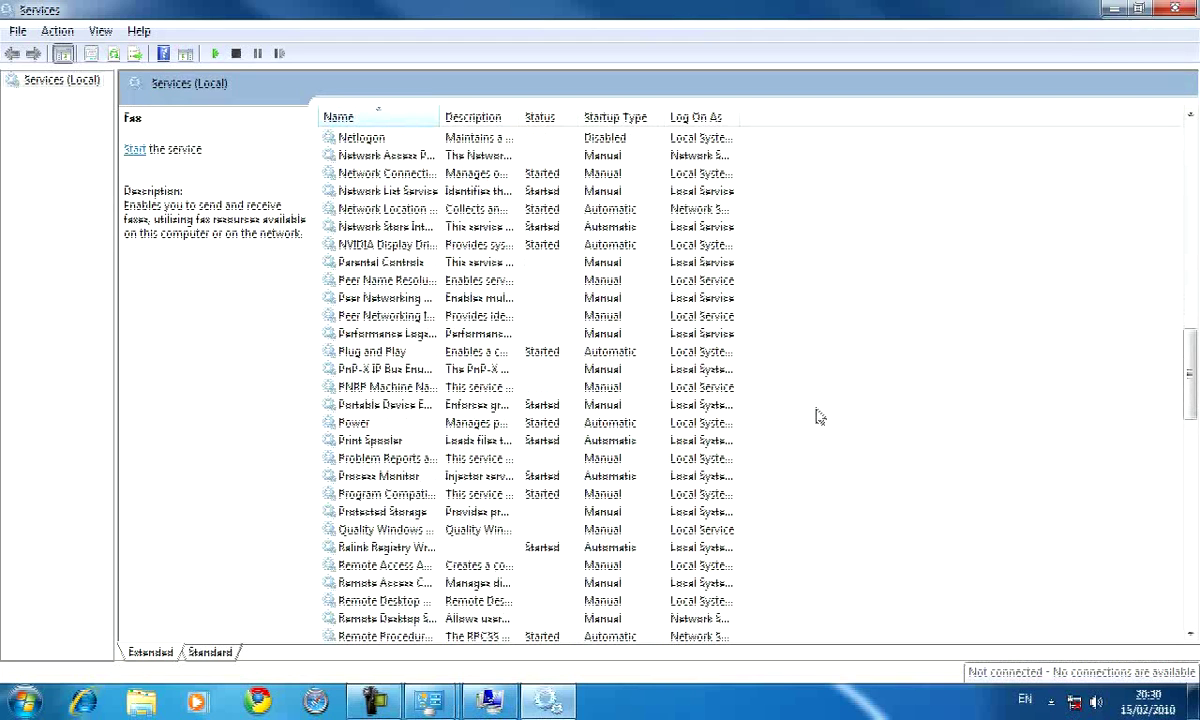
pyautogui.click(476, 447)
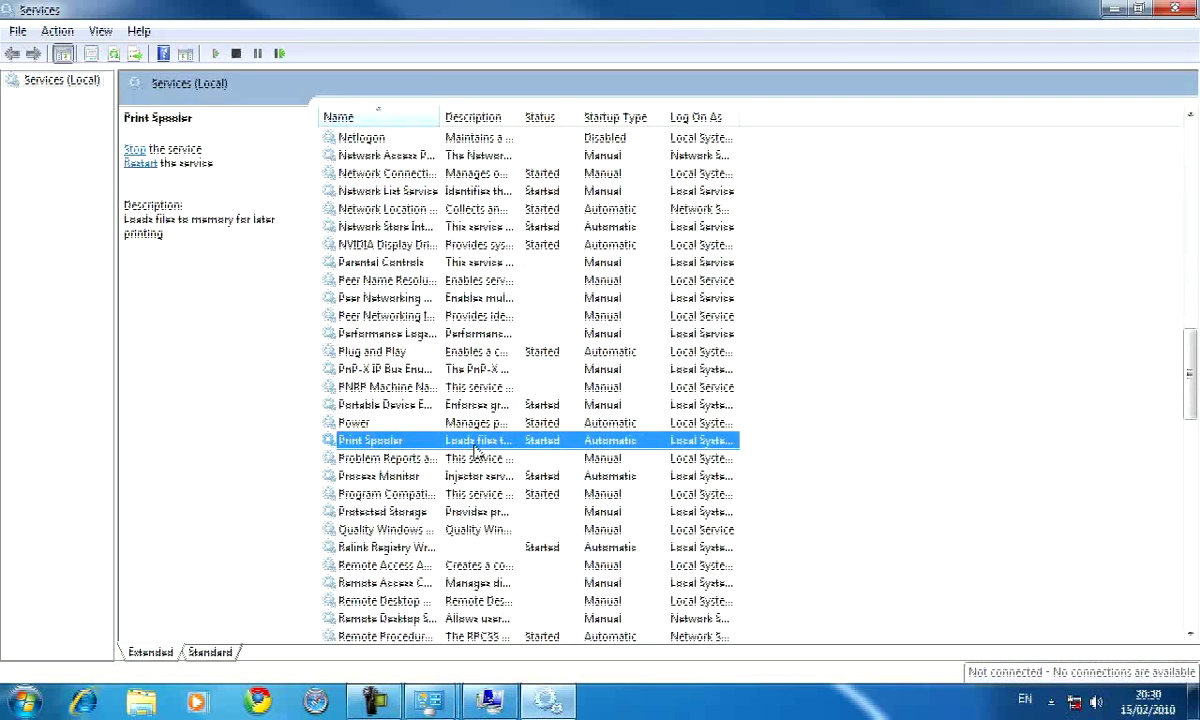
pyautogui.doubleClick(569, 450)
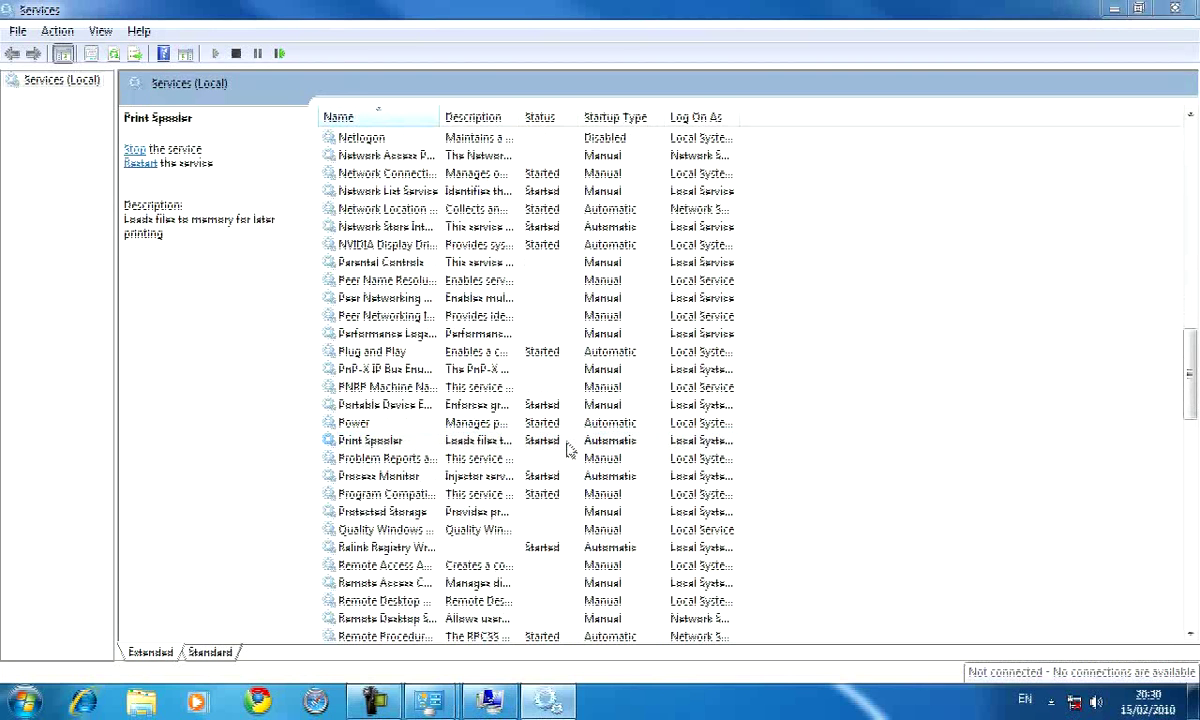
pyautogui.click(555, 418)
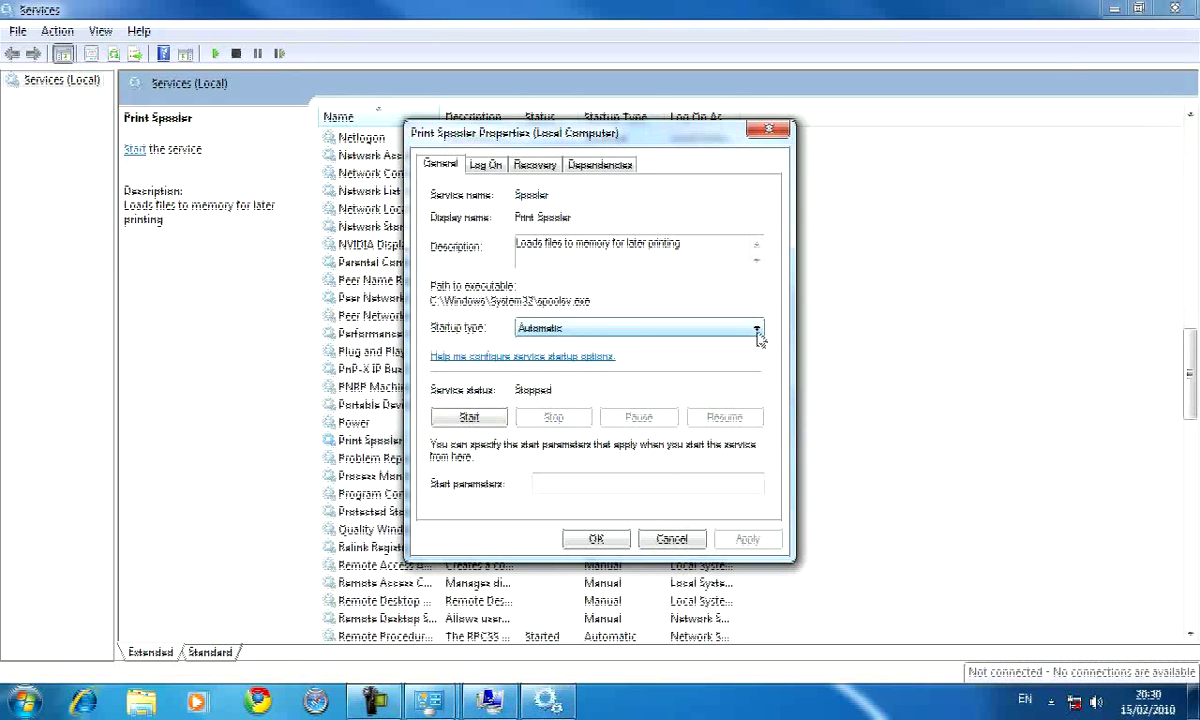
pyautogui.click(757, 329)
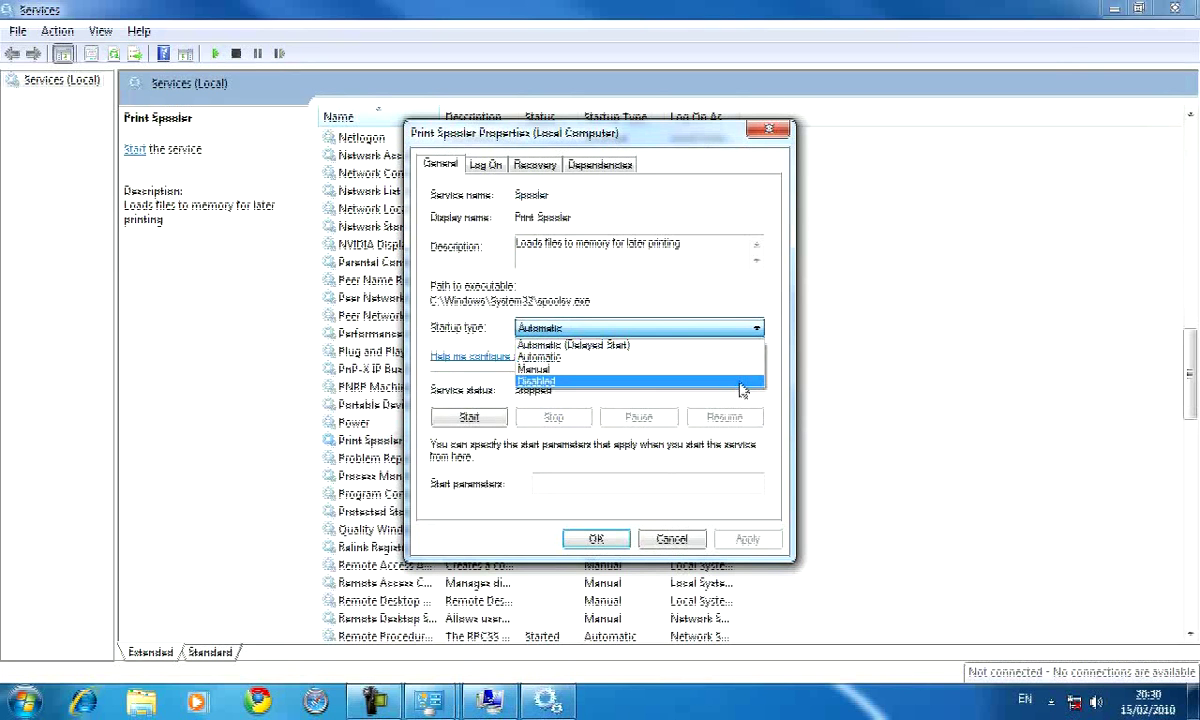
pyautogui.click(742, 384)
pyautogui.click(748, 539)
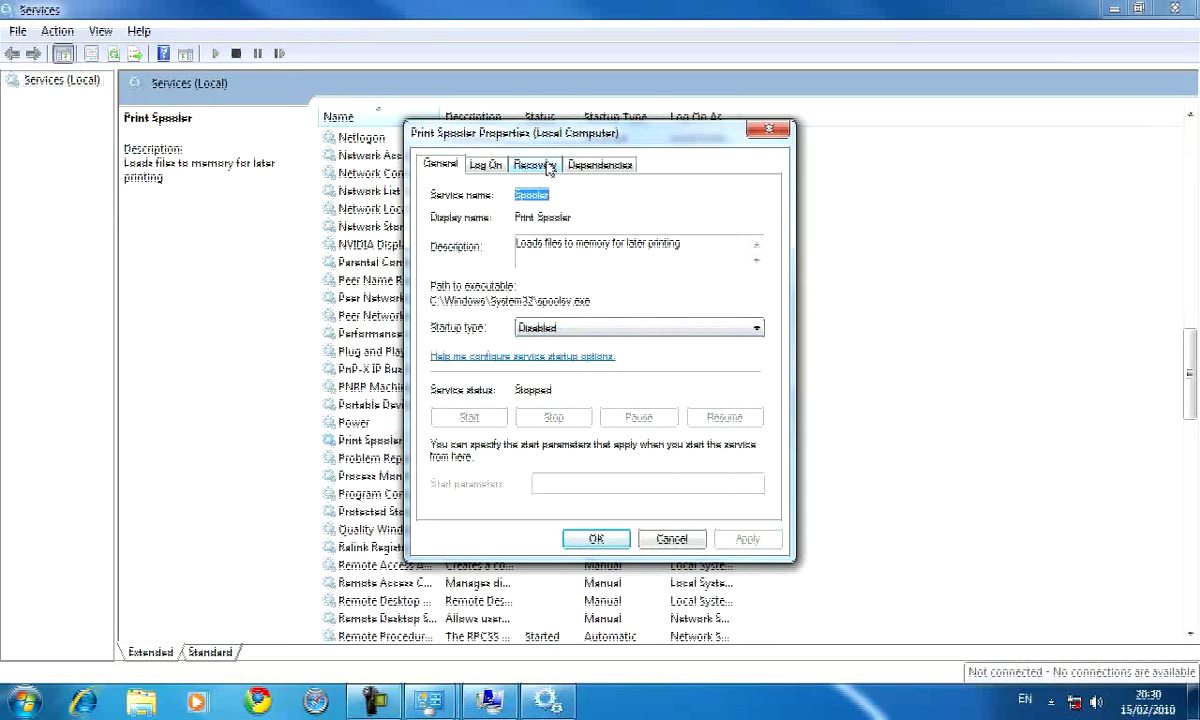
# Set the Print Spooler's recovery response for first and second failure to Take No Action and save its properties
pyautogui.click(515, 160)
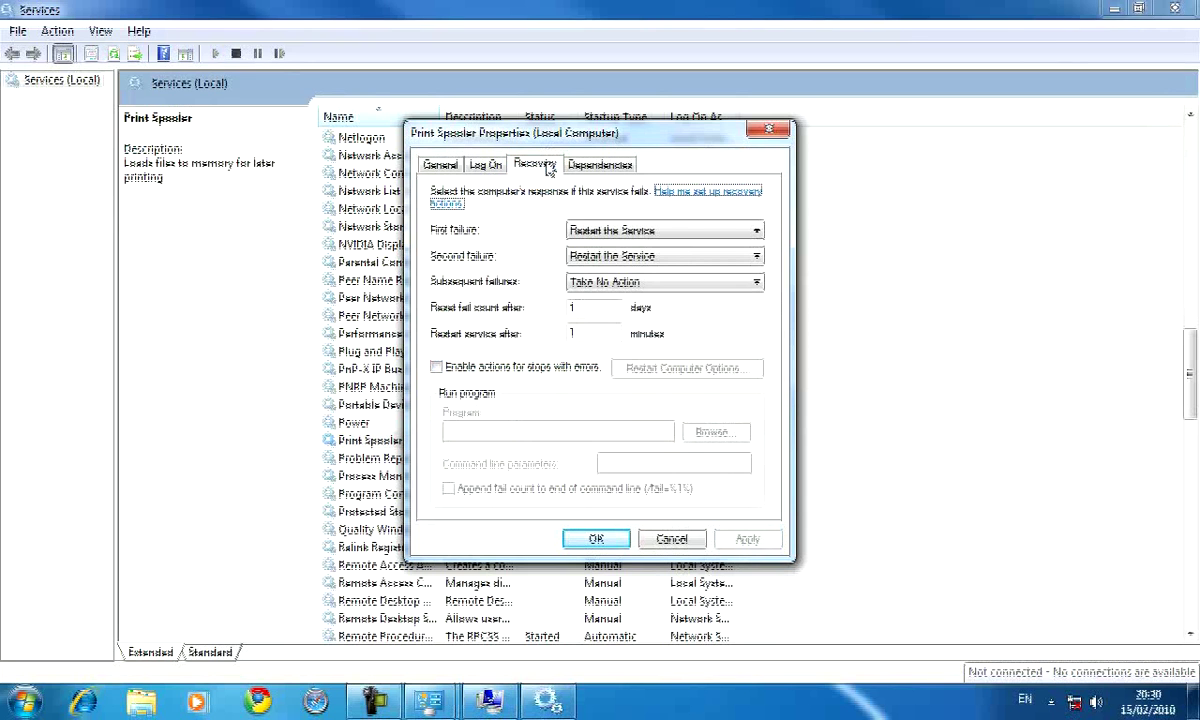
pyautogui.click(759, 235)
pyautogui.click(705, 243)
pyautogui.click(759, 257)
pyautogui.click(700, 266)
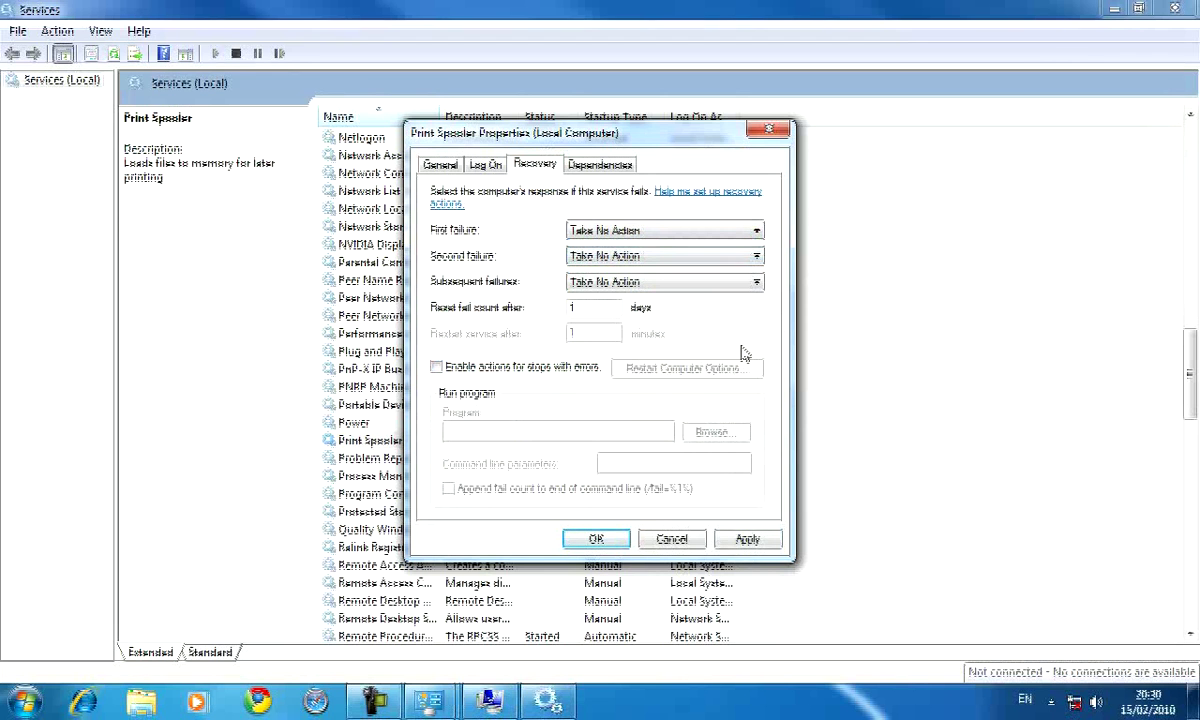
pyautogui.click(595, 540)
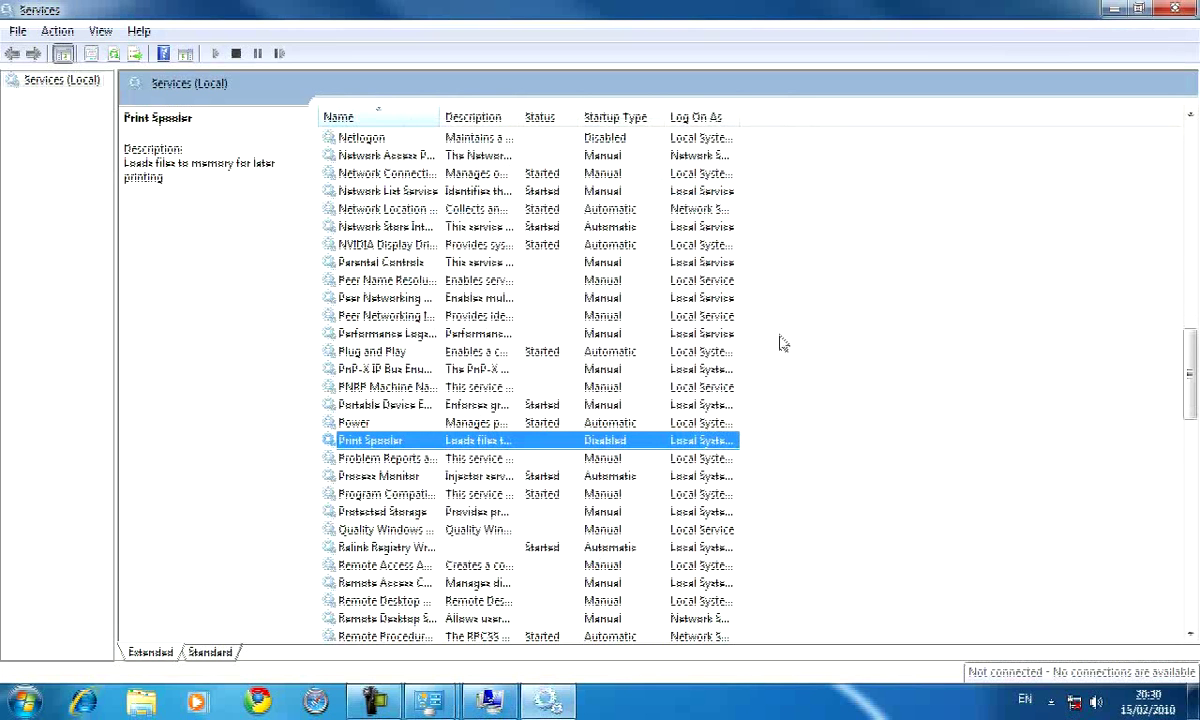
# Set the startup type of the Remote Registry service to Disabled and apply the change
pyautogui.scroll(-3, 780, 342)
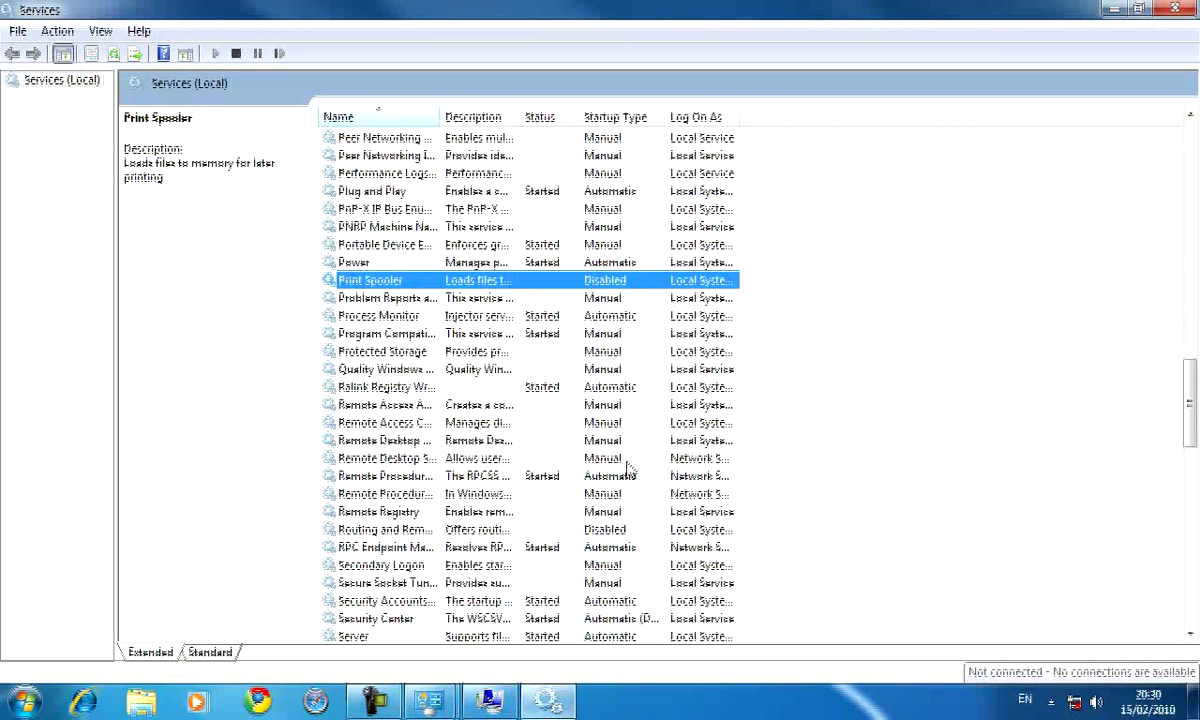
pyautogui.doubleClick(478, 517)
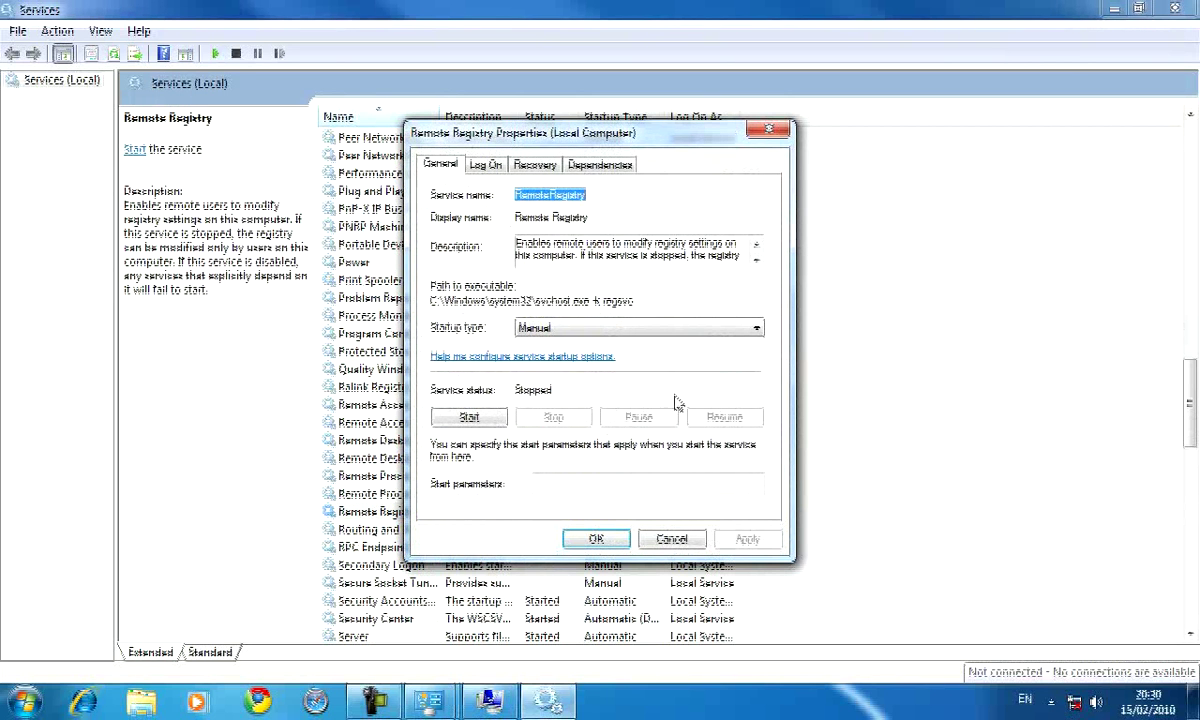
pyautogui.click(760, 331)
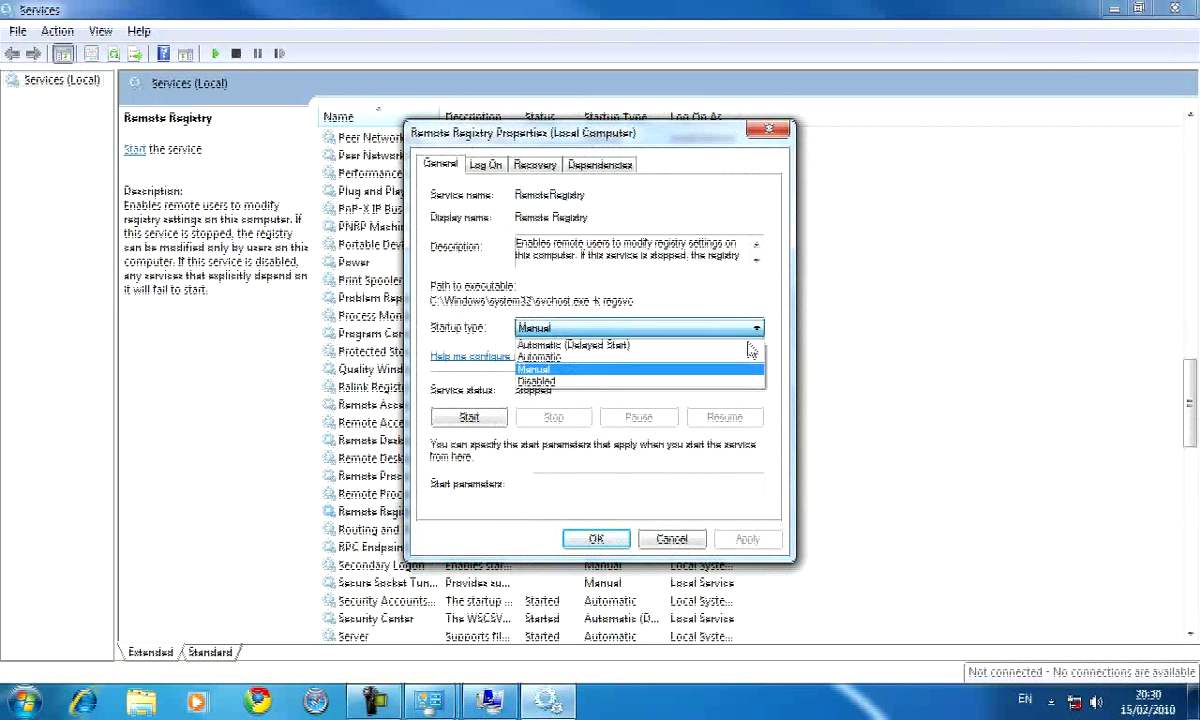
pyautogui.click(743, 387)
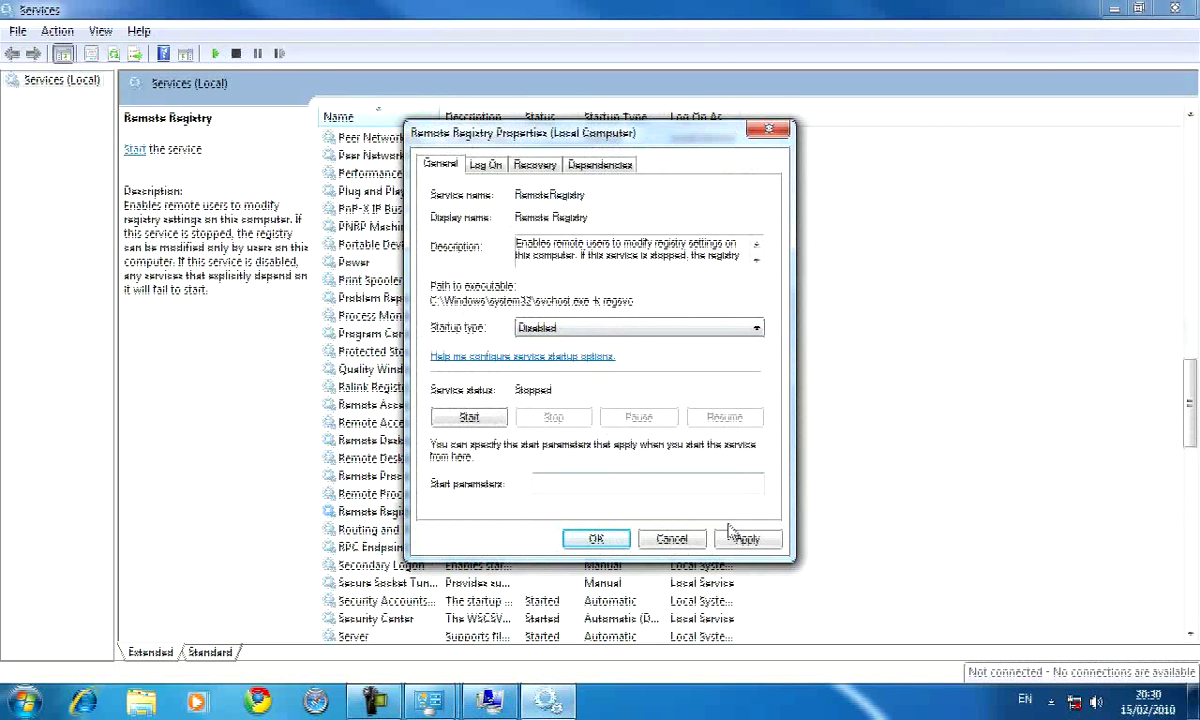
pyautogui.click(750, 538)
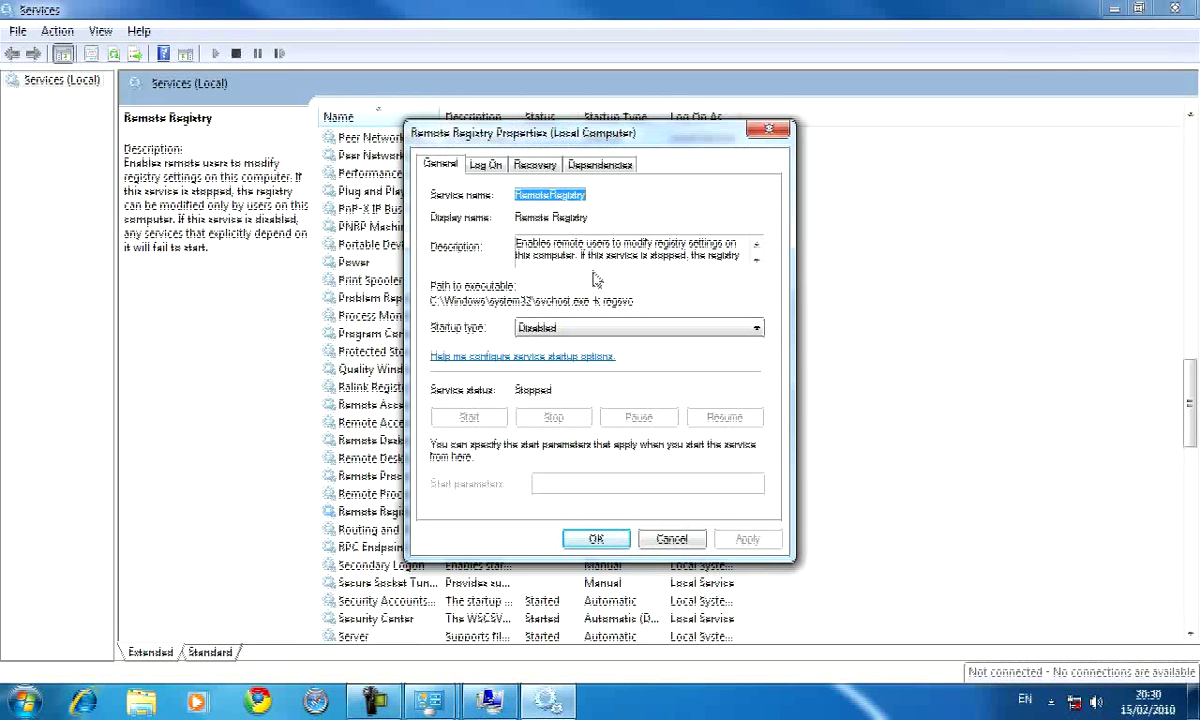
# Set the Remote Registry service's recovery response for first and second failure to Take No Action and save its properties
pyautogui.click(541, 170)
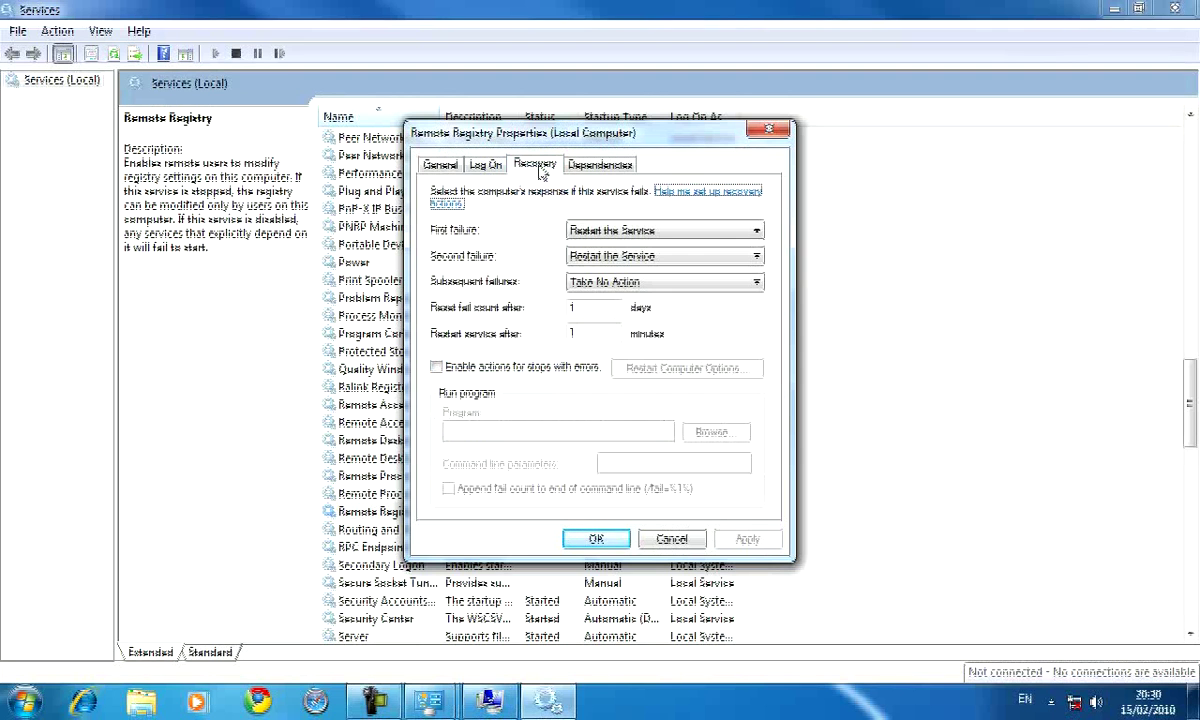
pyautogui.click(757, 233)
pyautogui.click(756, 245)
pyautogui.click(757, 258)
pyautogui.click(757, 270)
pyautogui.click(757, 283)
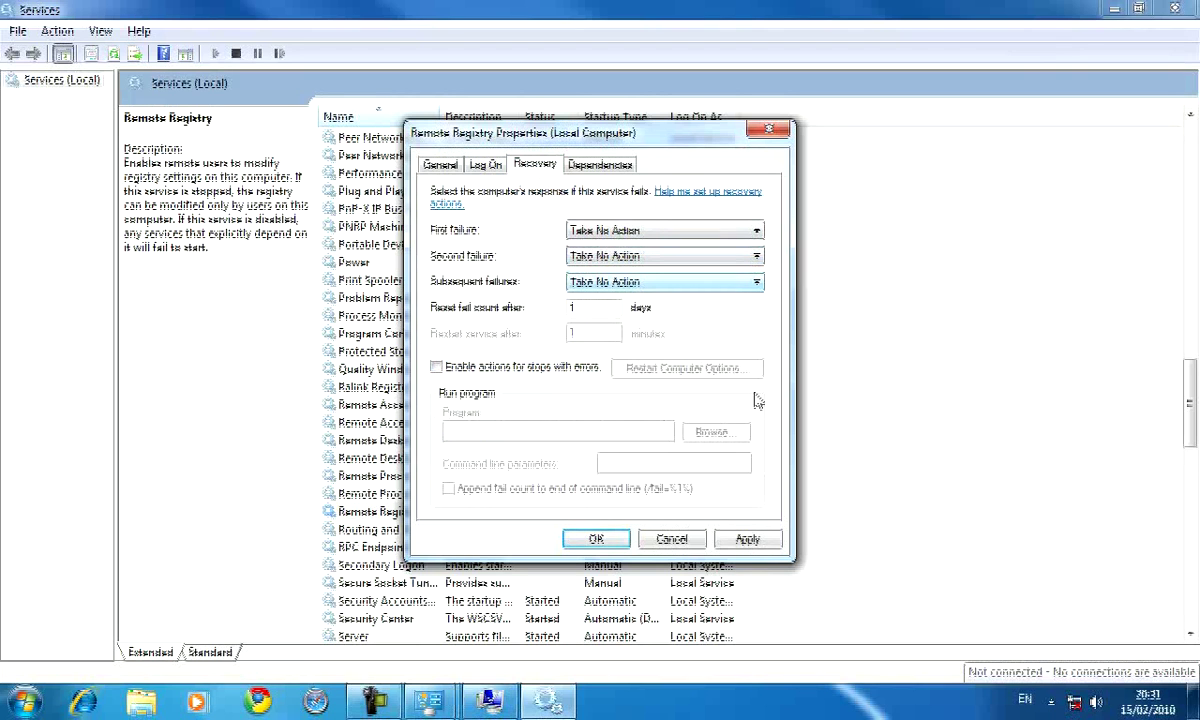
pyautogui.click(768, 542)
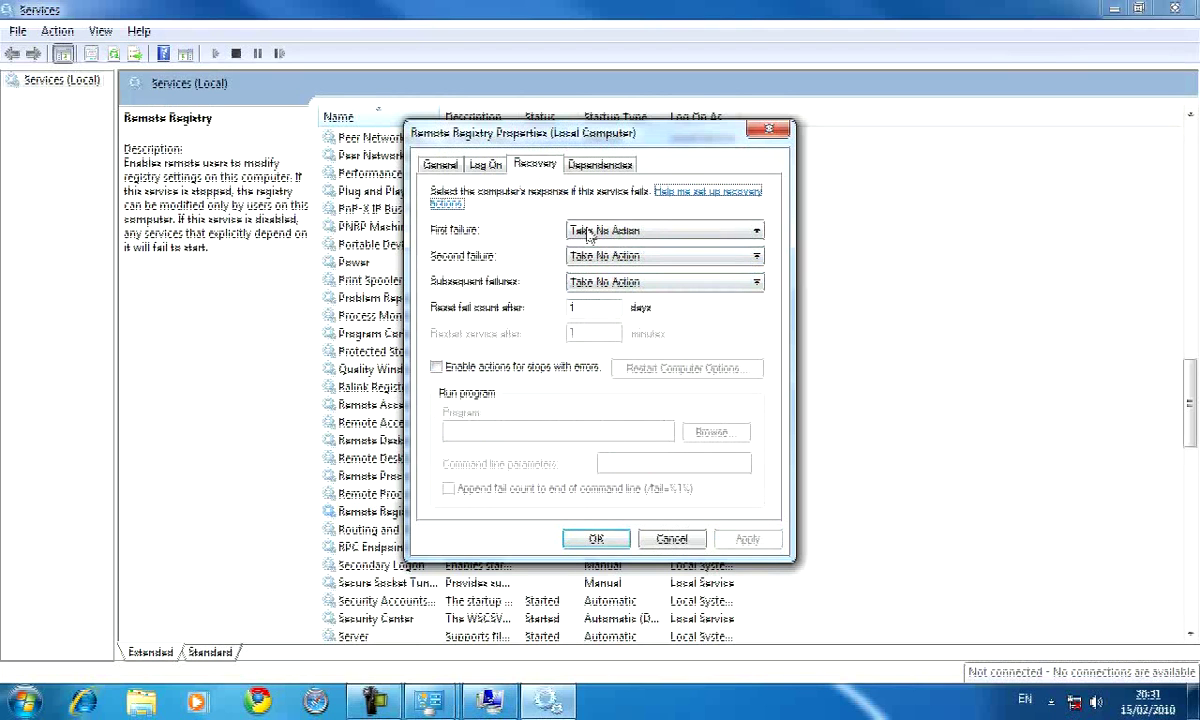
pyautogui.click(441, 166)
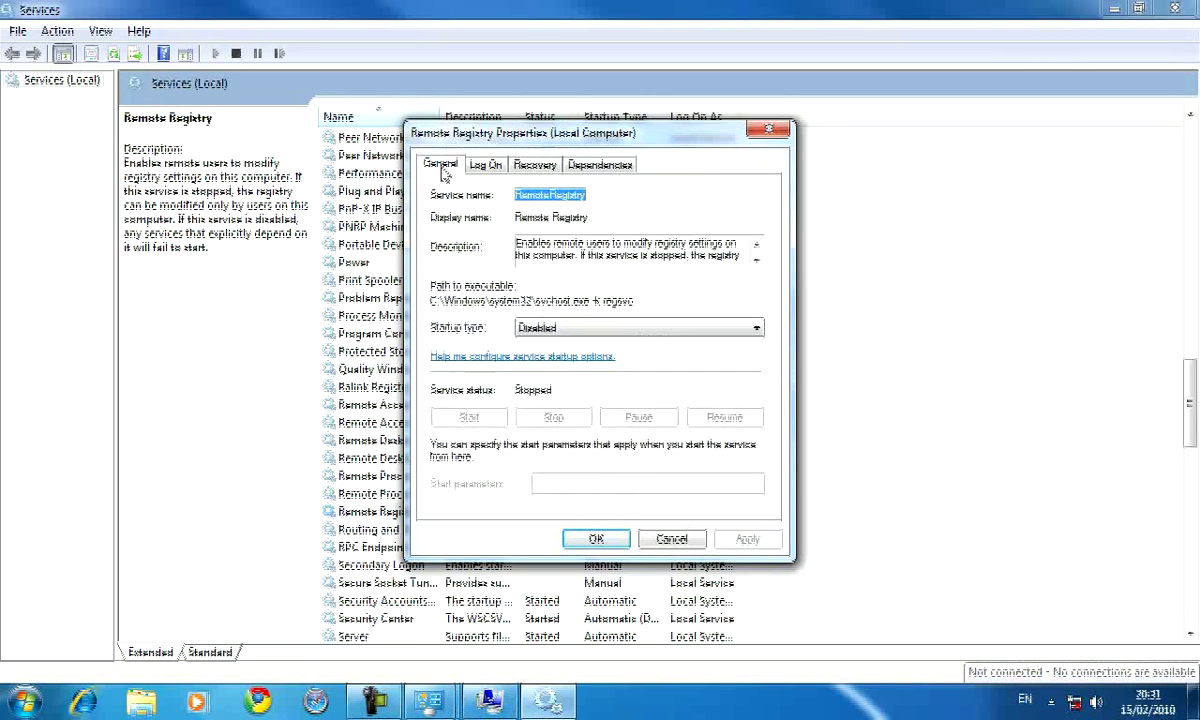
pyautogui.click(596, 540)
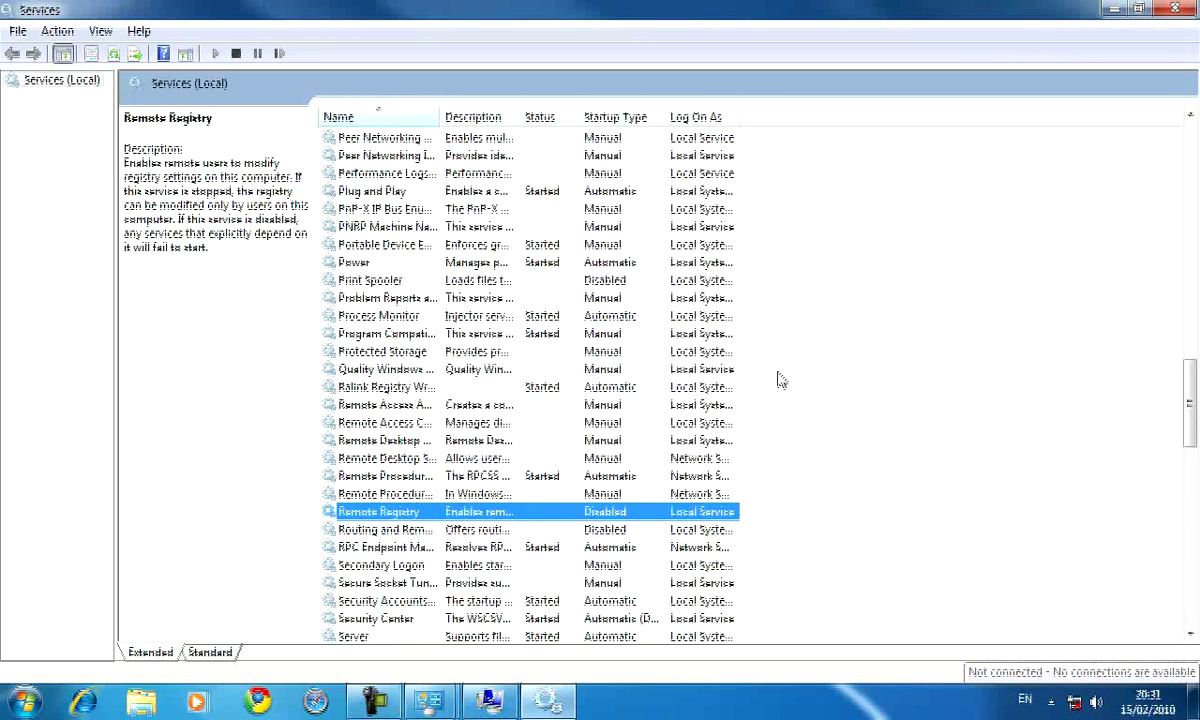
# Stop the Server service and set its startup type to Disabled, applying the change
pyautogui.scroll(-4, 783, 378)
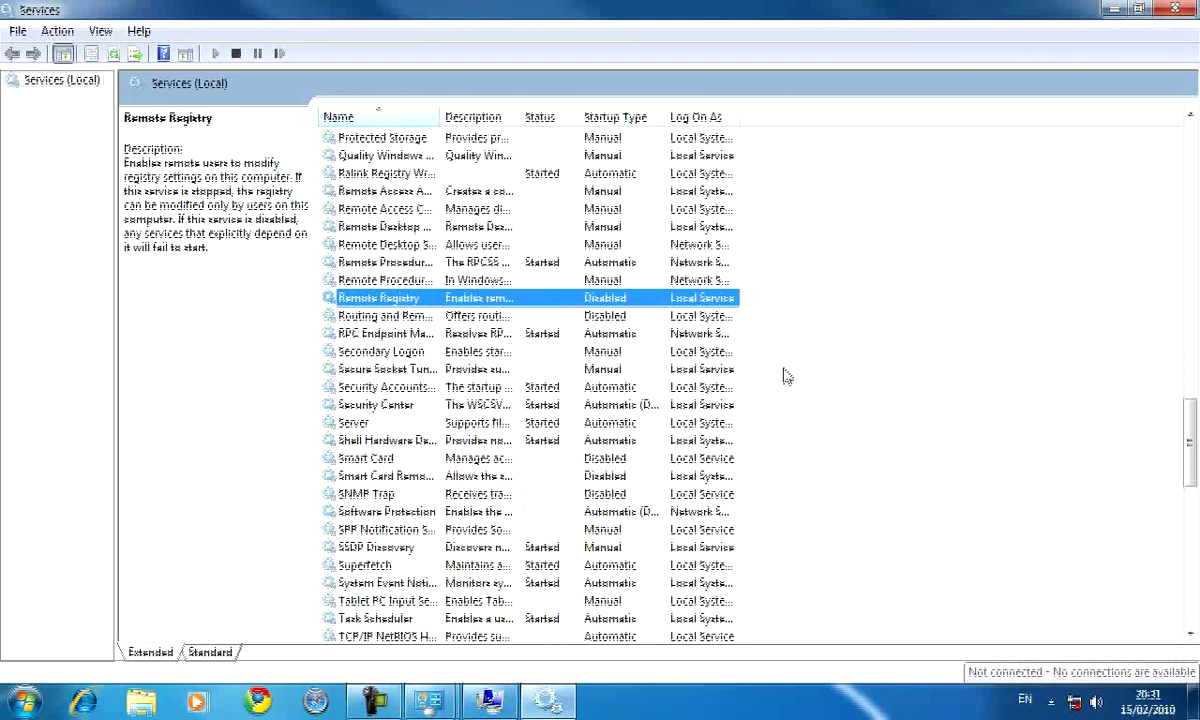
pyautogui.click(508, 425)
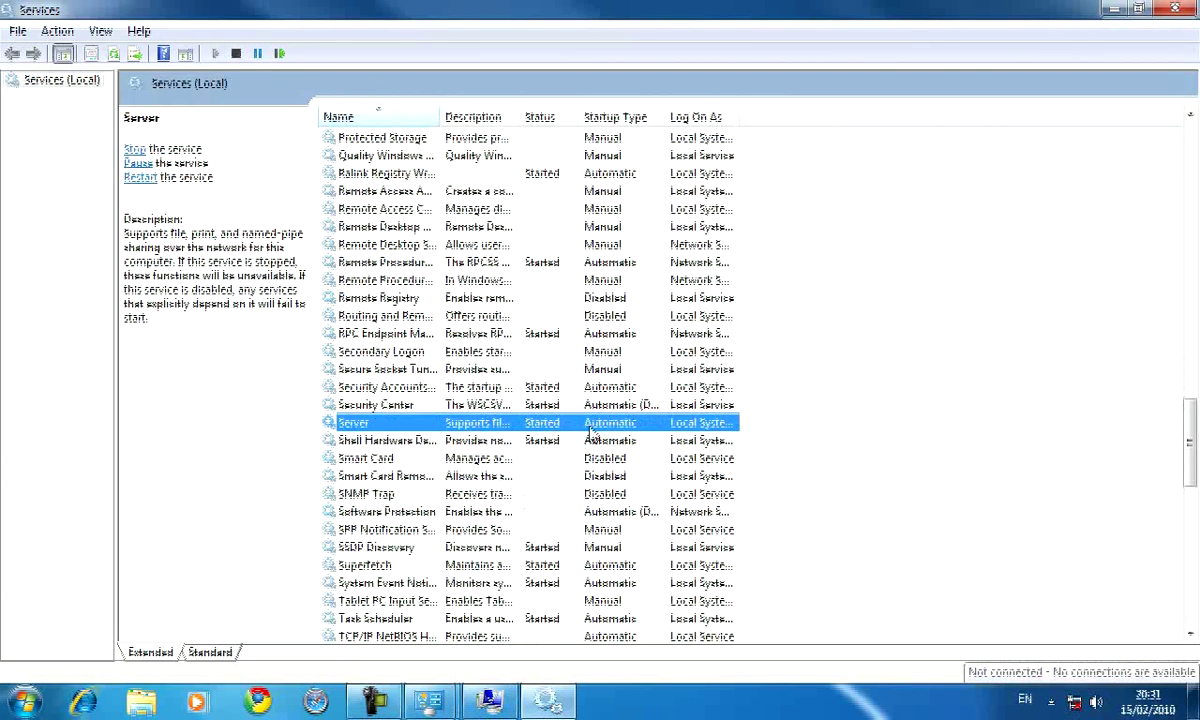
pyautogui.doubleClick(592, 428)
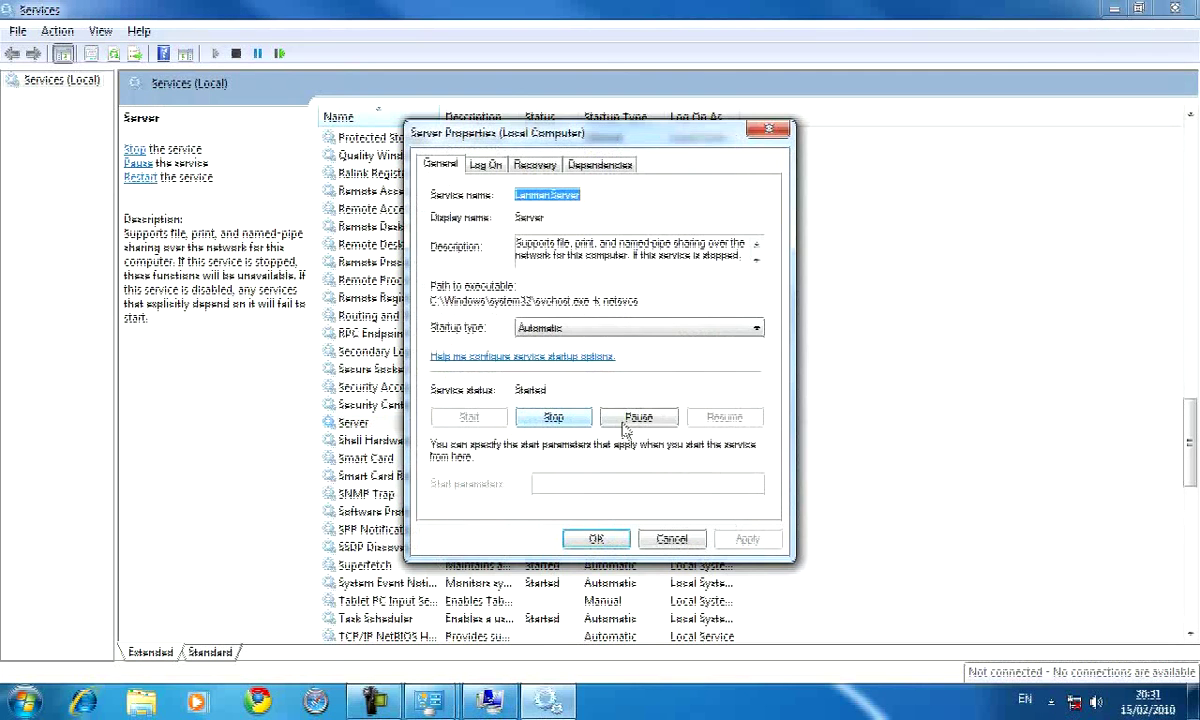
pyautogui.click(567, 425)
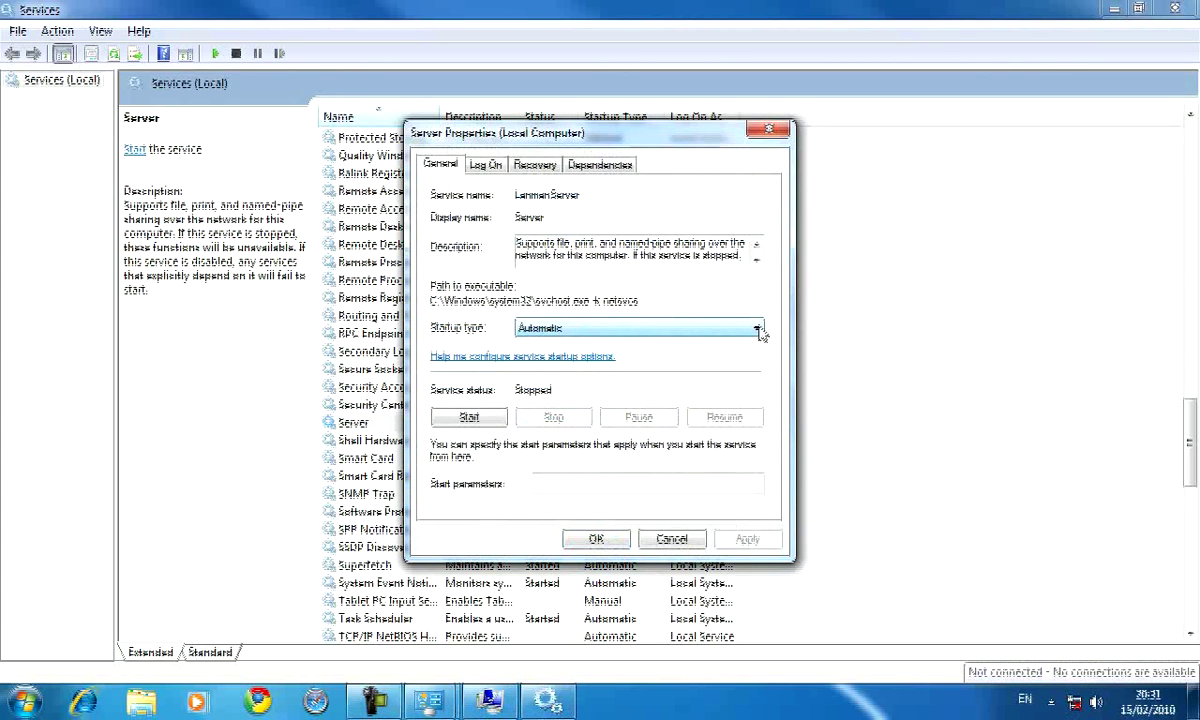
pyautogui.click(760, 331)
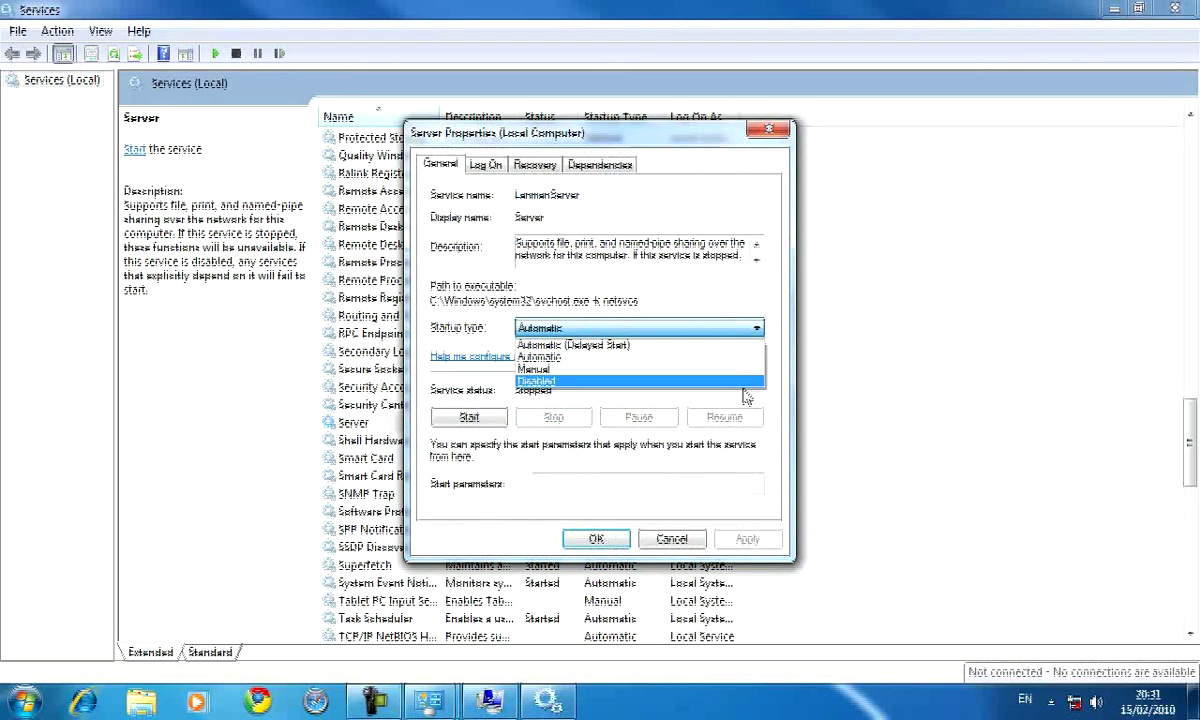
pyautogui.click(745, 397)
pyautogui.click(757, 329)
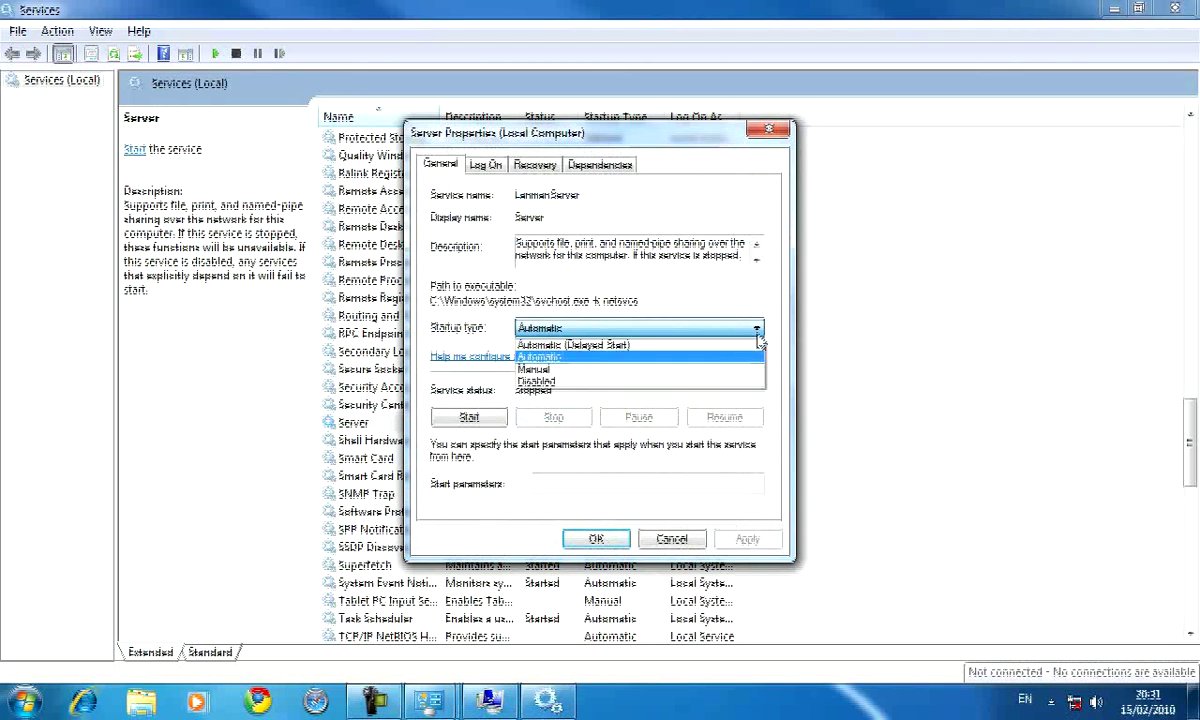
pyautogui.click(677, 383)
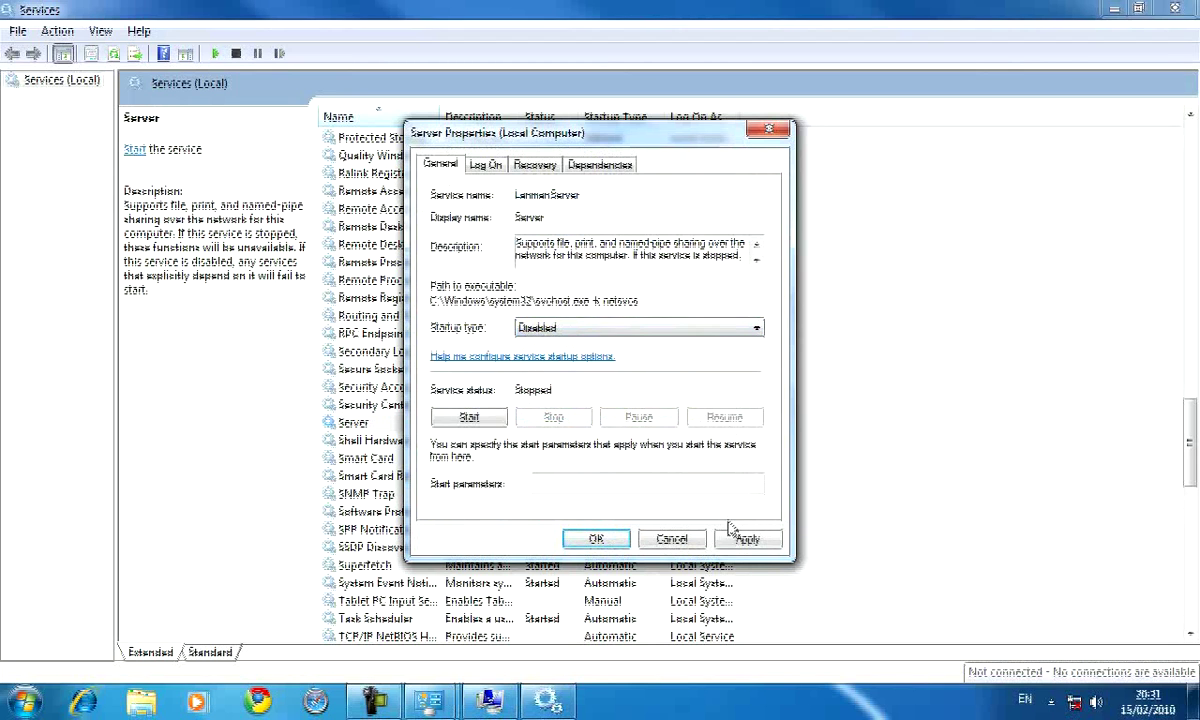
pyautogui.click(746, 546)
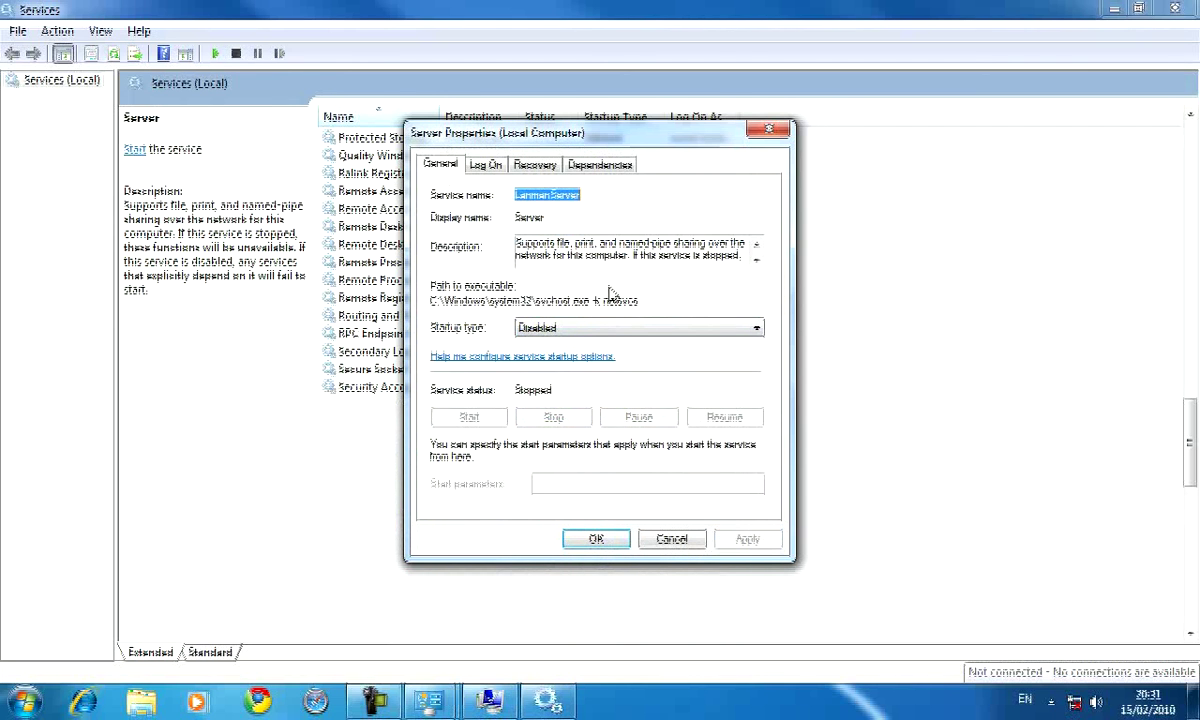
# Set the Server service's recovery response for first and second failure to Take No Action and save its properties
pyautogui.click(536, 166)
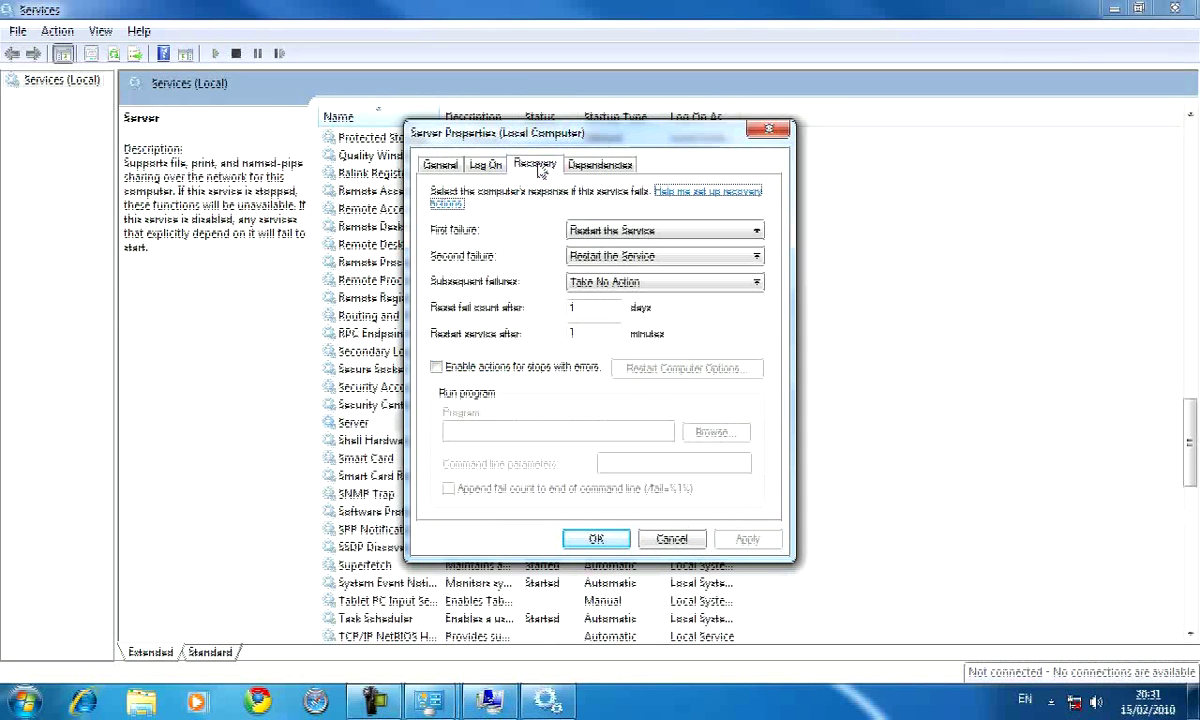
pyautogui.click(757, 231)
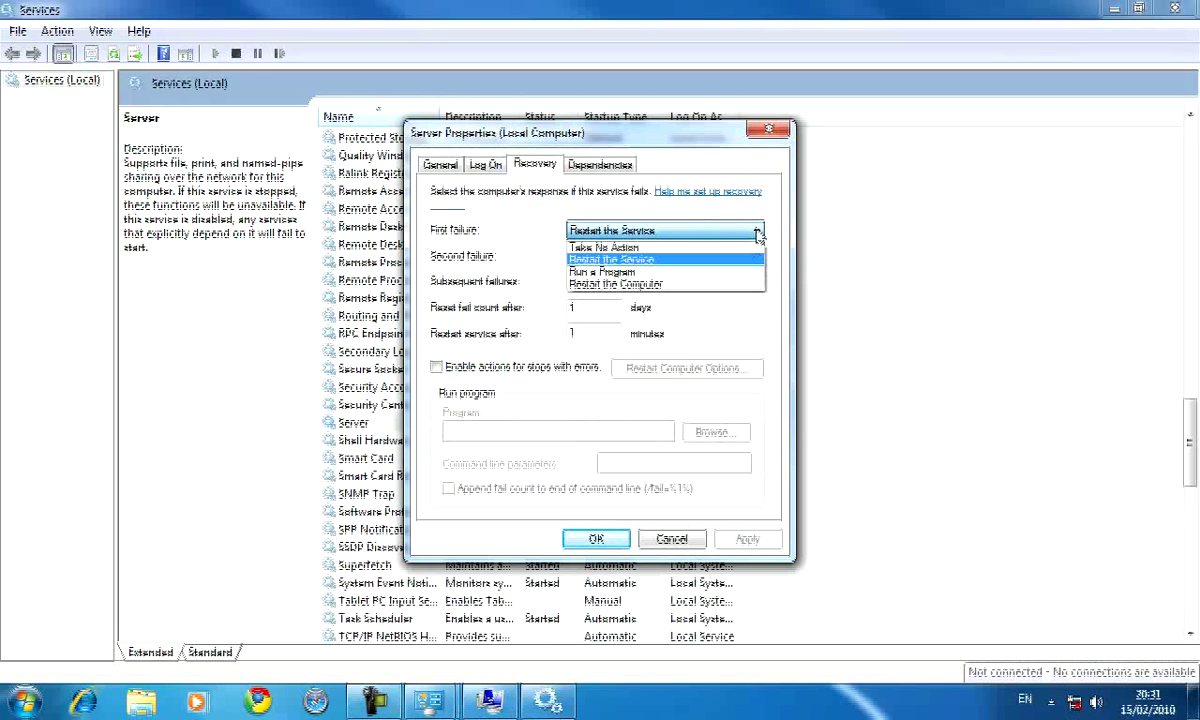
pyautogui.click(700, 245)
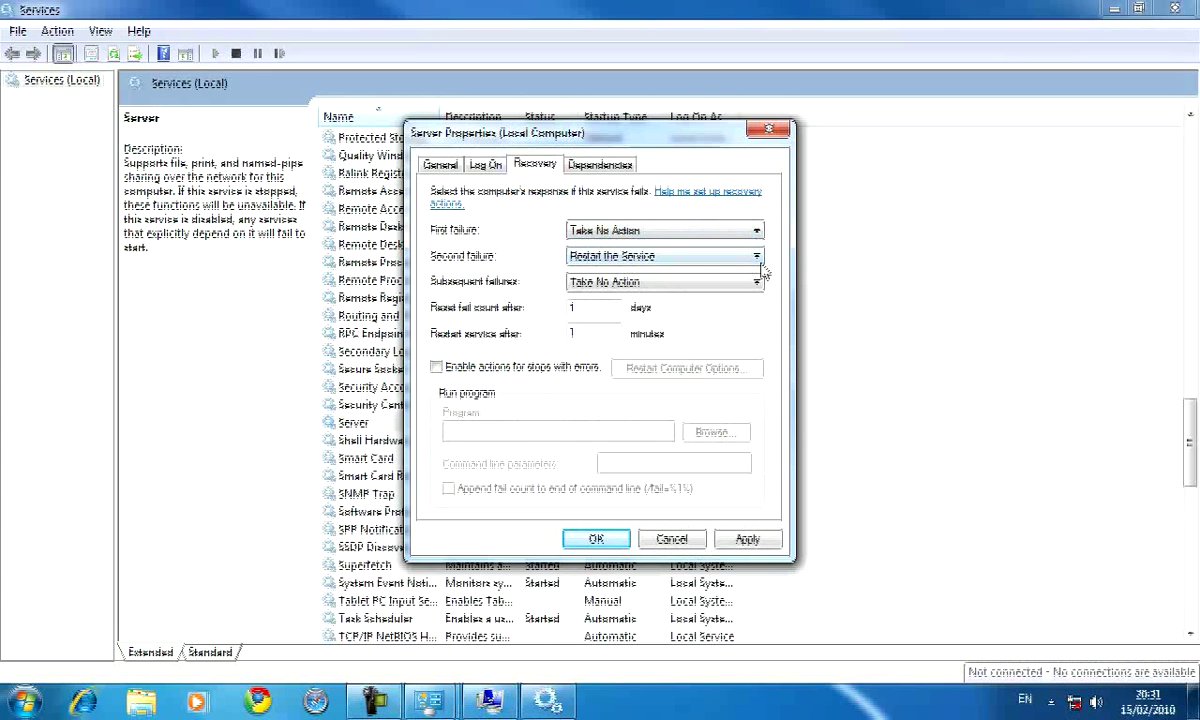
pyautogui.click(757, 259)
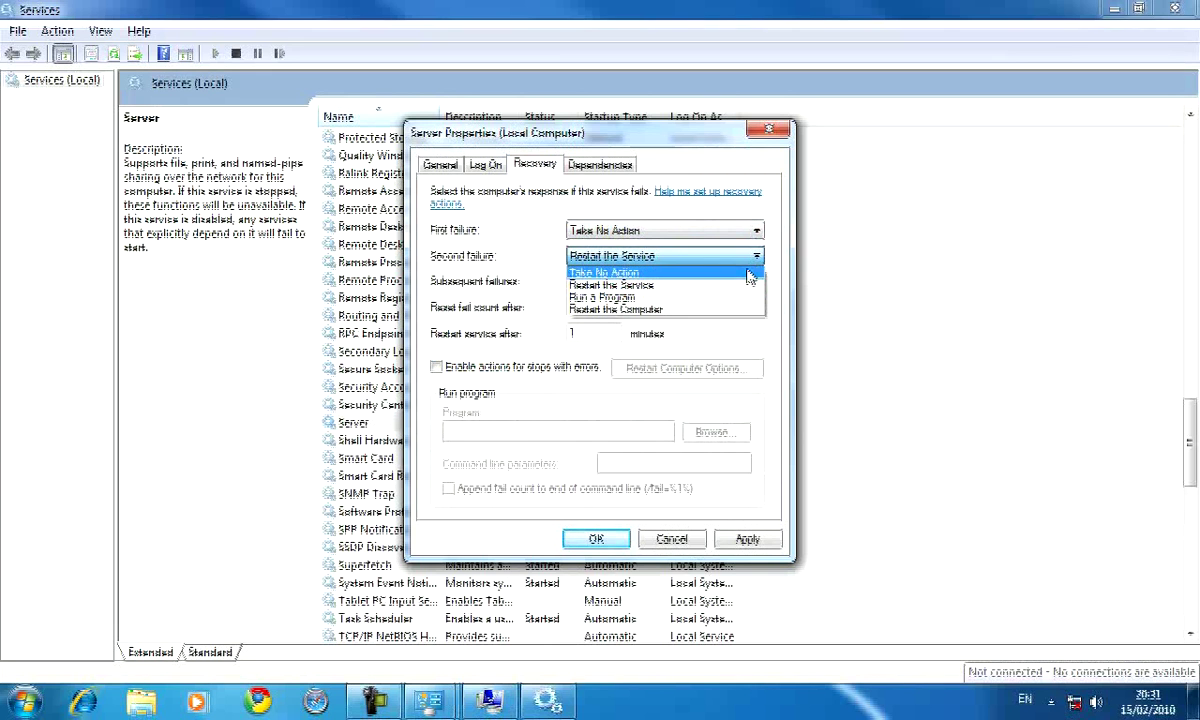
pyautogui.click(755, 272)
pyautogui.click(745, 541)
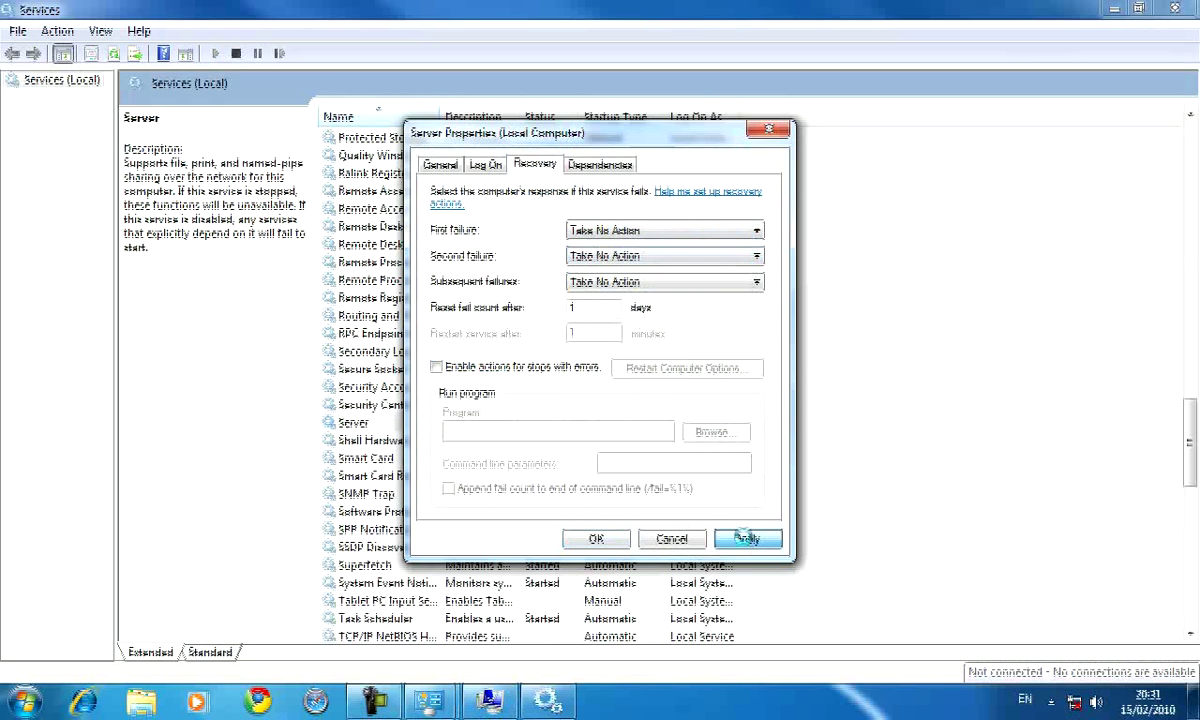
pyautogui.click(598, 545)
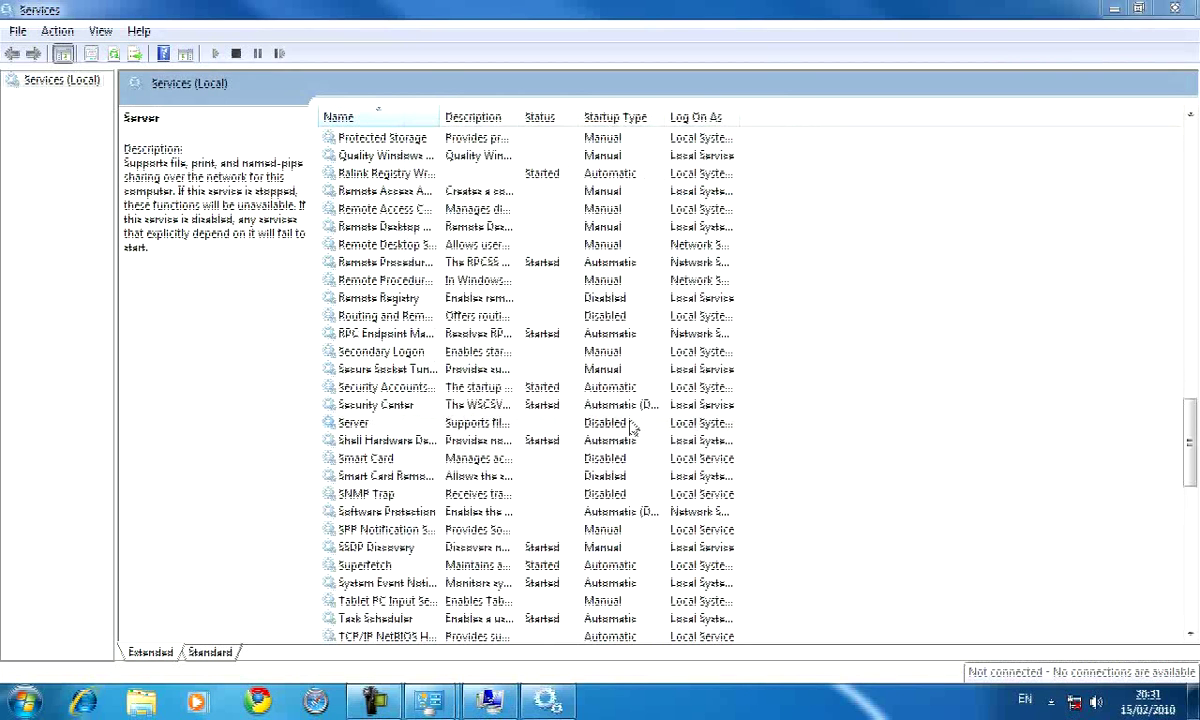
# Set the startup type of the TCP/IP NetBIOS Helper service to Disabled and apply the change
pyautogui.scroll(-3, 810, 440)
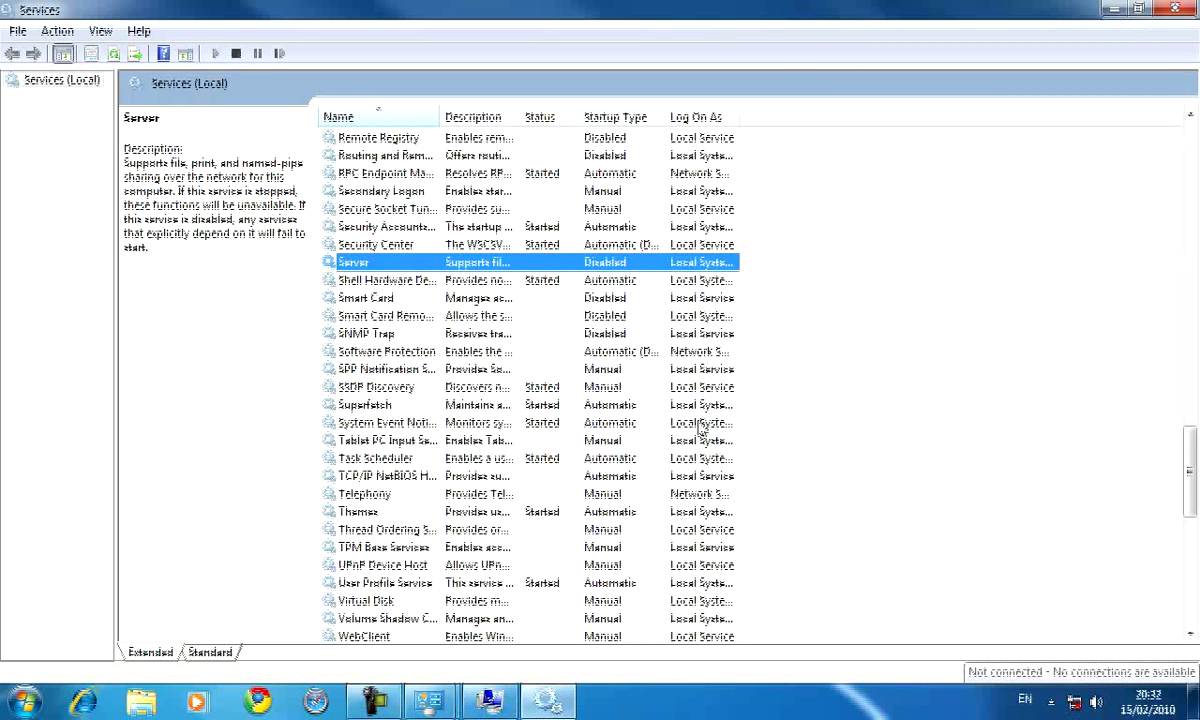
pyautogui.click(424, 478)
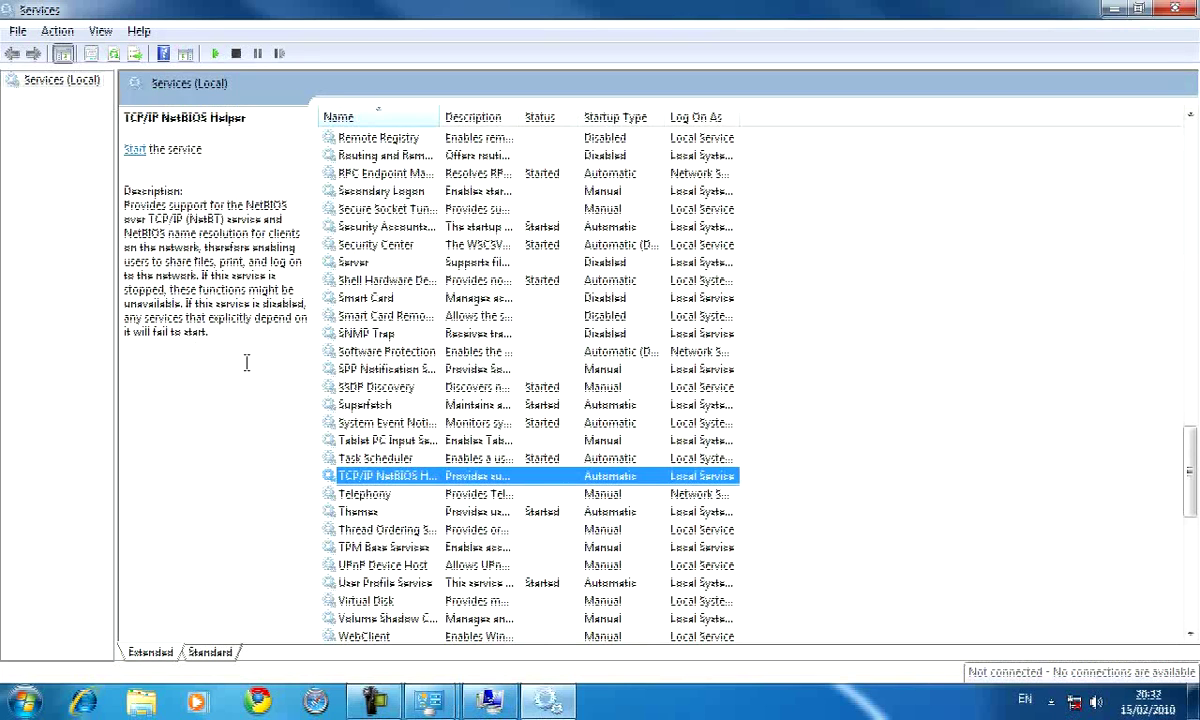
pyautogui.doubleClick(540, 478)
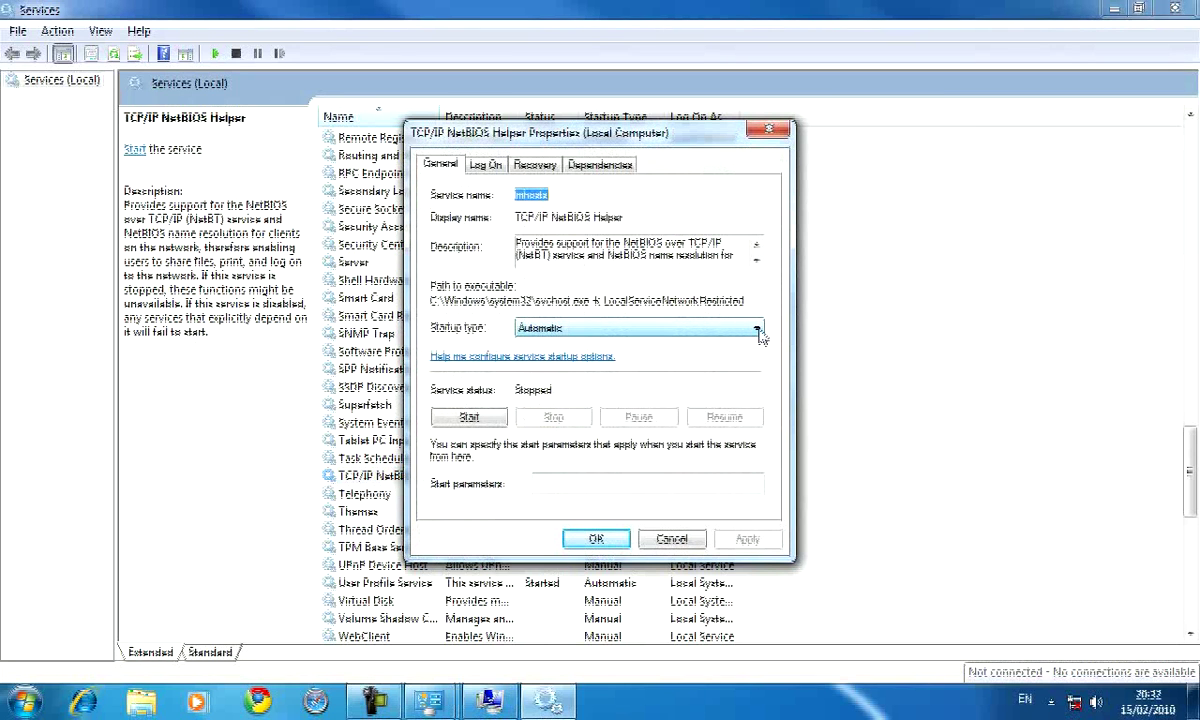
pyautogui.click(757, 331)
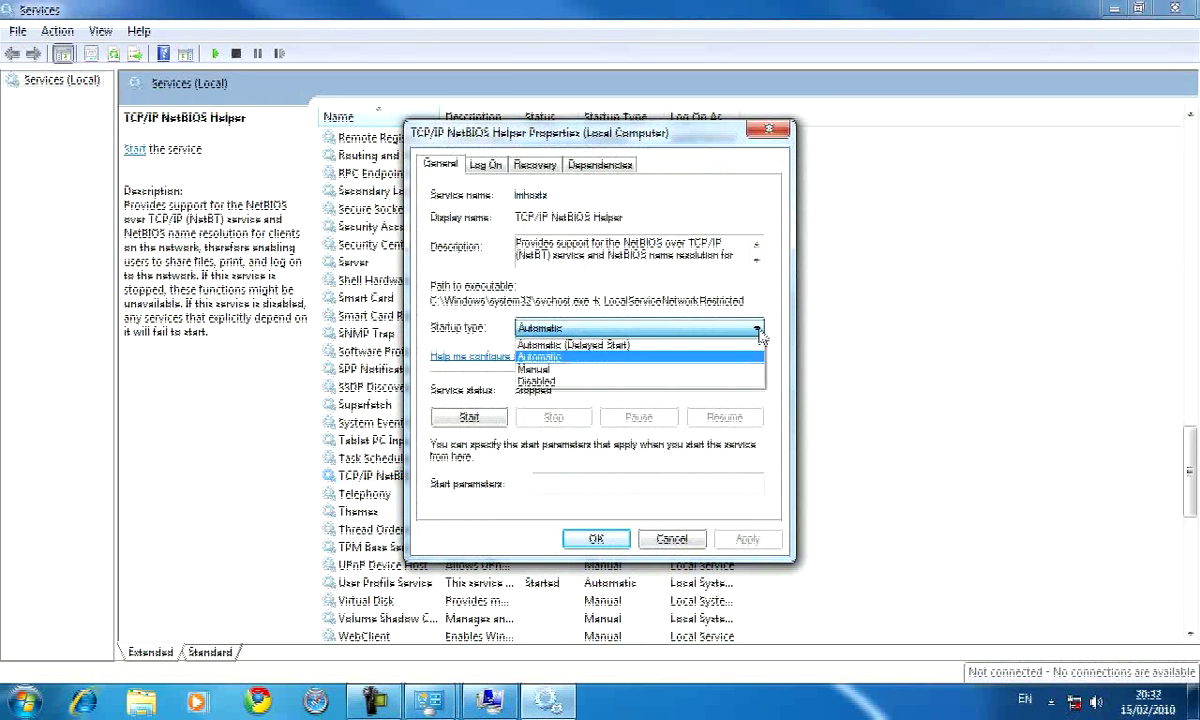
pyautogui.click(727, 382)
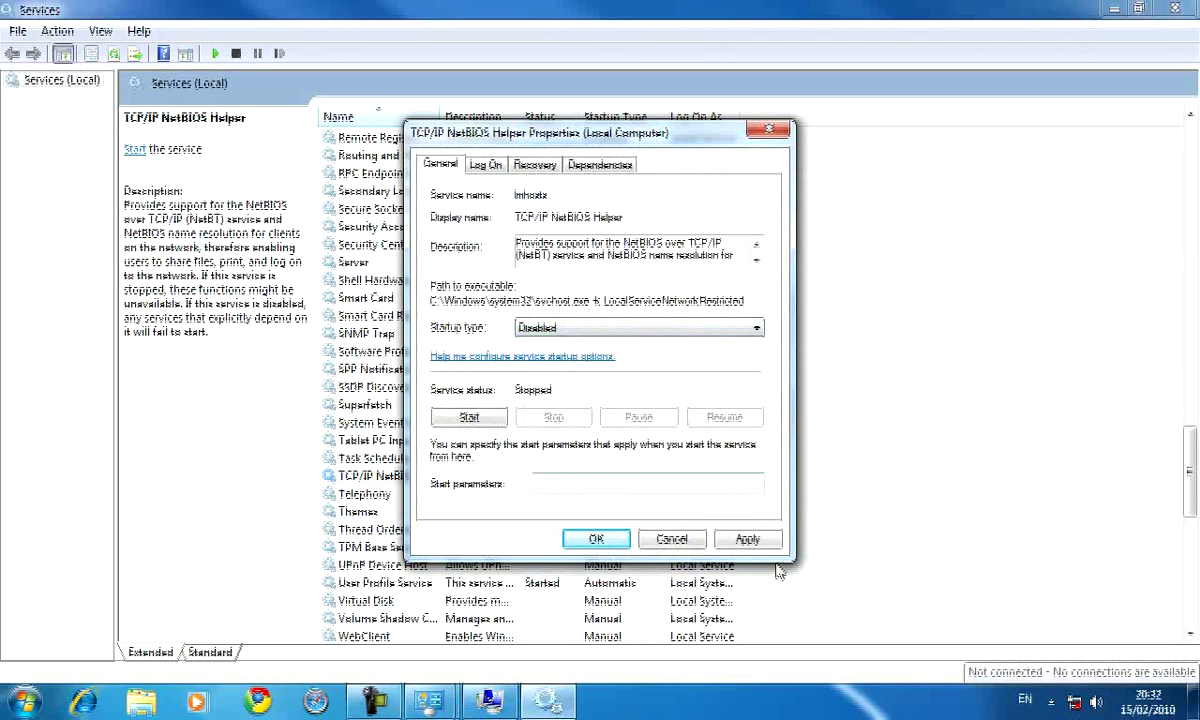
pyautogui.click(752, 538)
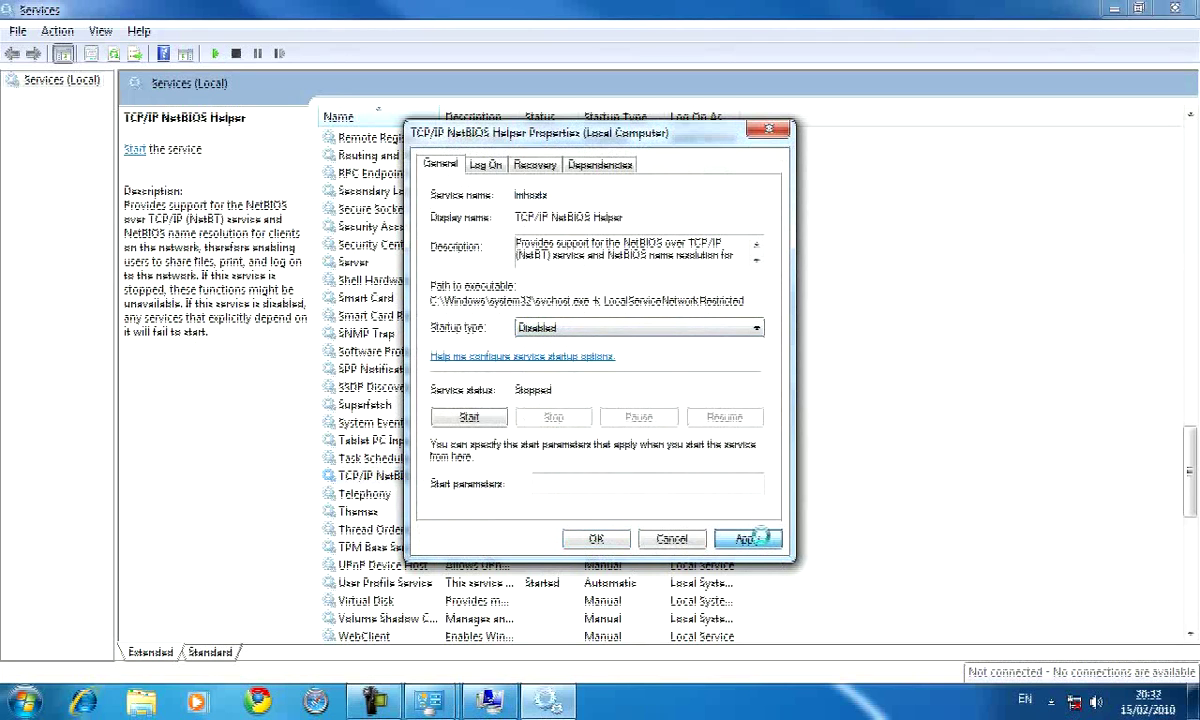
# Set the TCP/IP NetBIOS Helper's recovery response for first and second failure to Take No Action and save its properties
pyautogui.click(544, 168)
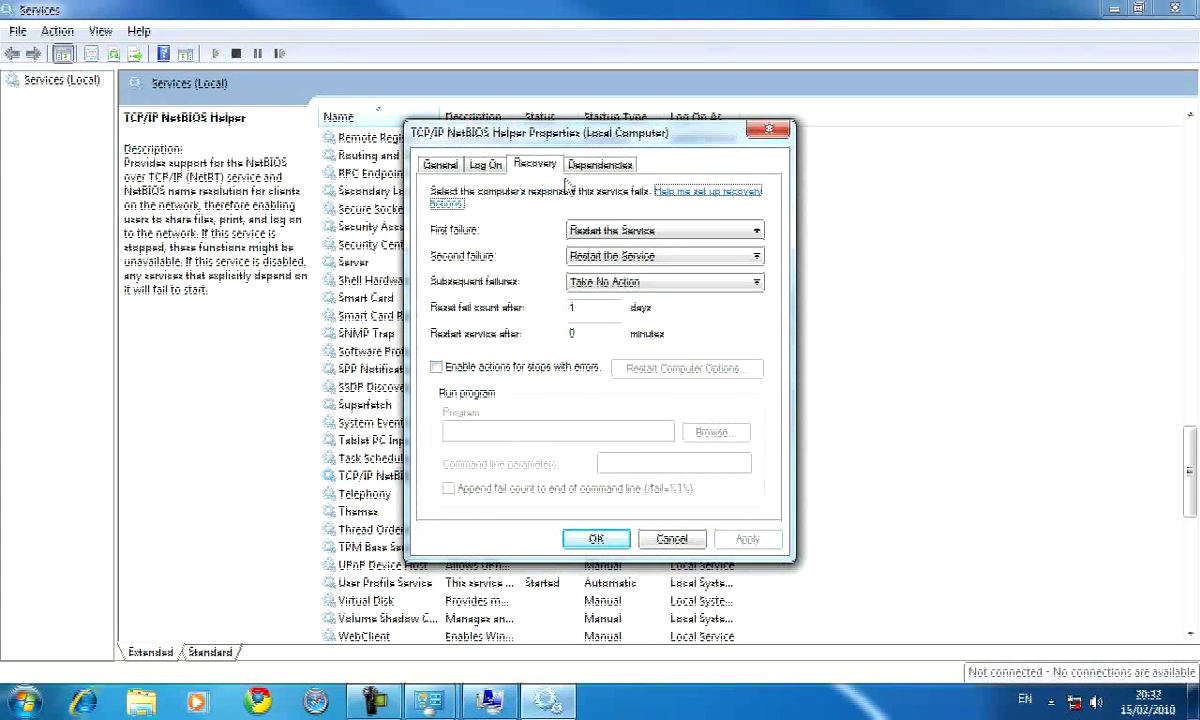
pyautogui.click(757, 232)
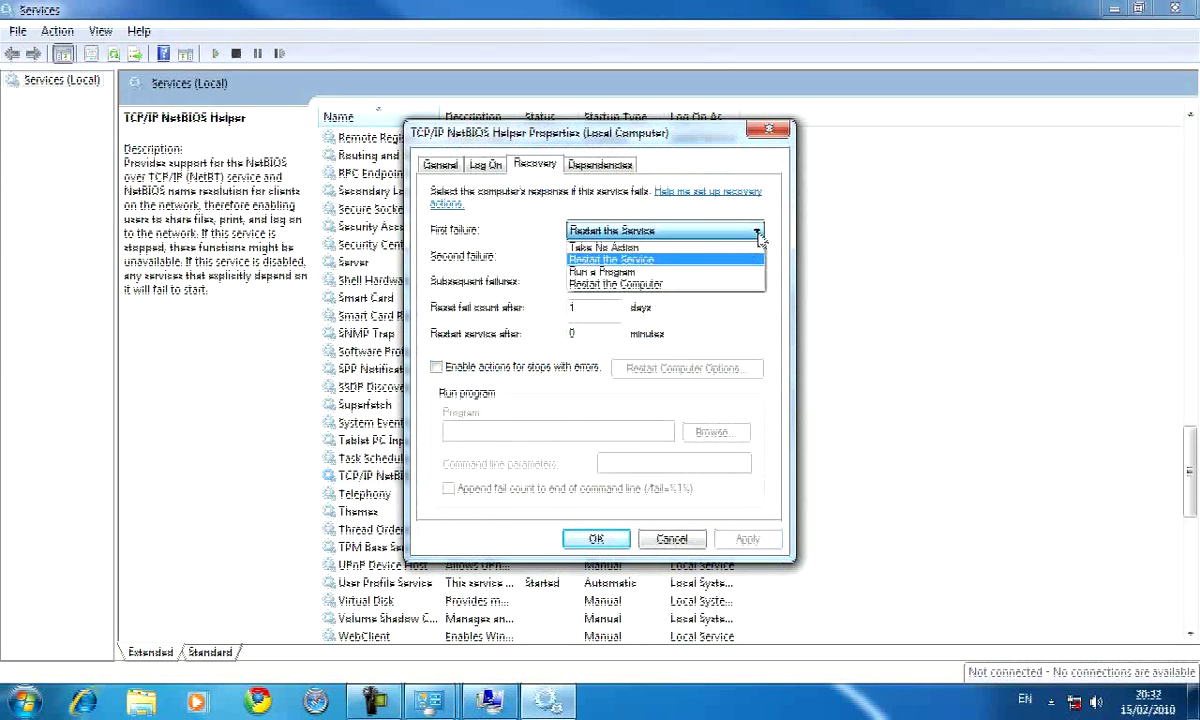
pyautogui.click(678, 246)
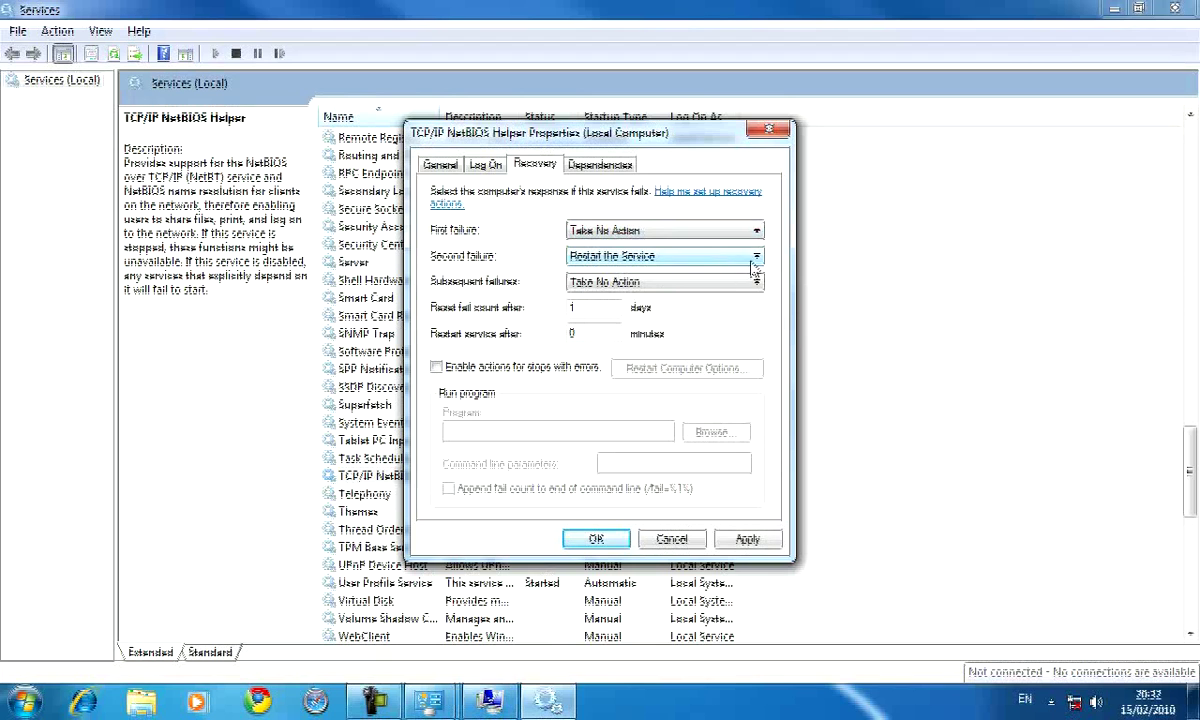
pyautogui.click(755, 258)
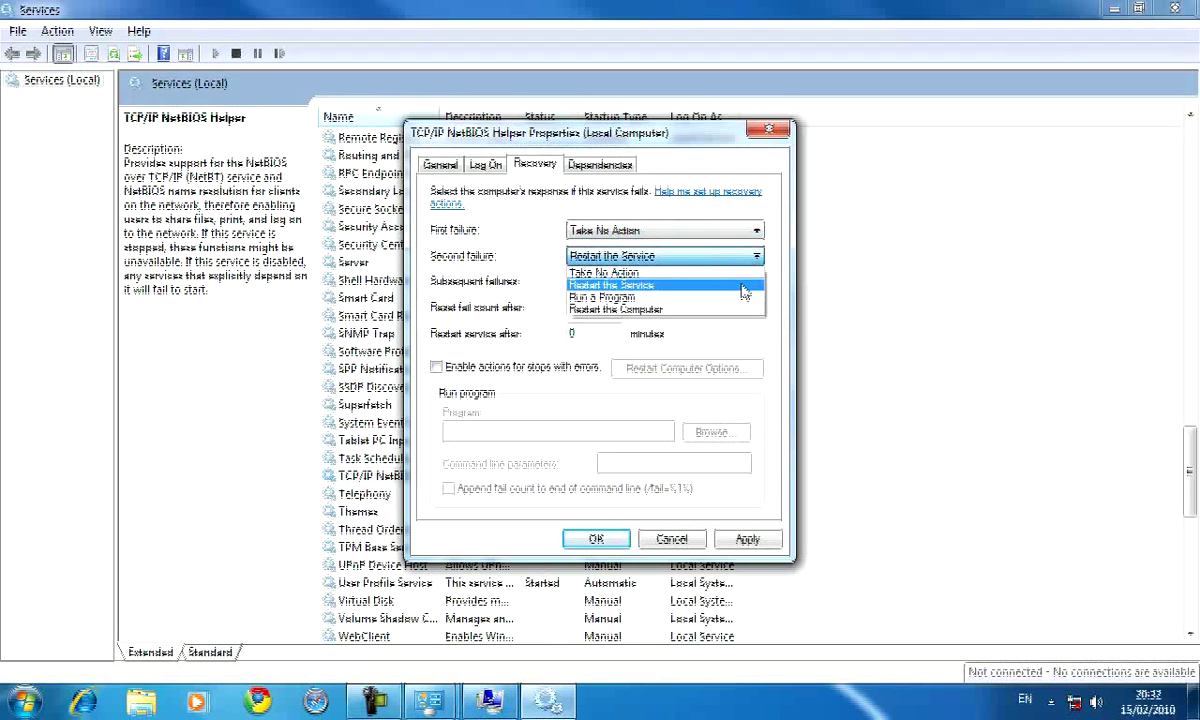
pyautogui.click(689, 274)
pyautogui.click(745, 540)
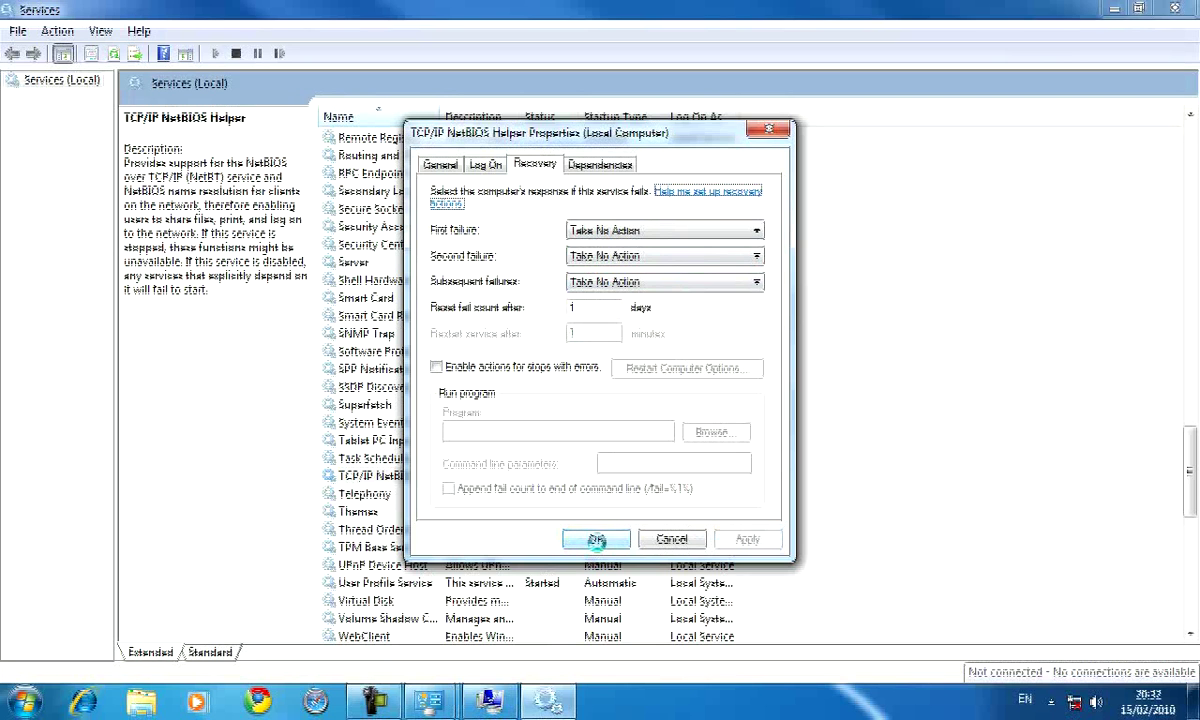
pyautogui.click(596, 540)
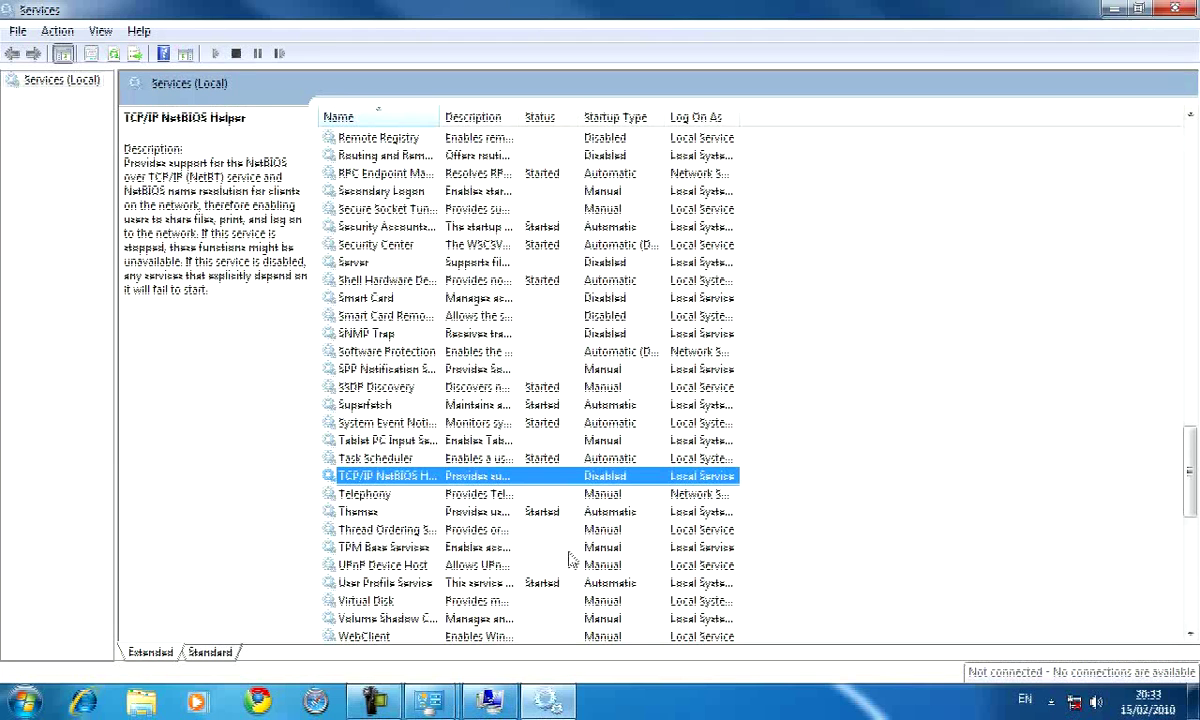
pyautogui.click(478, 497)
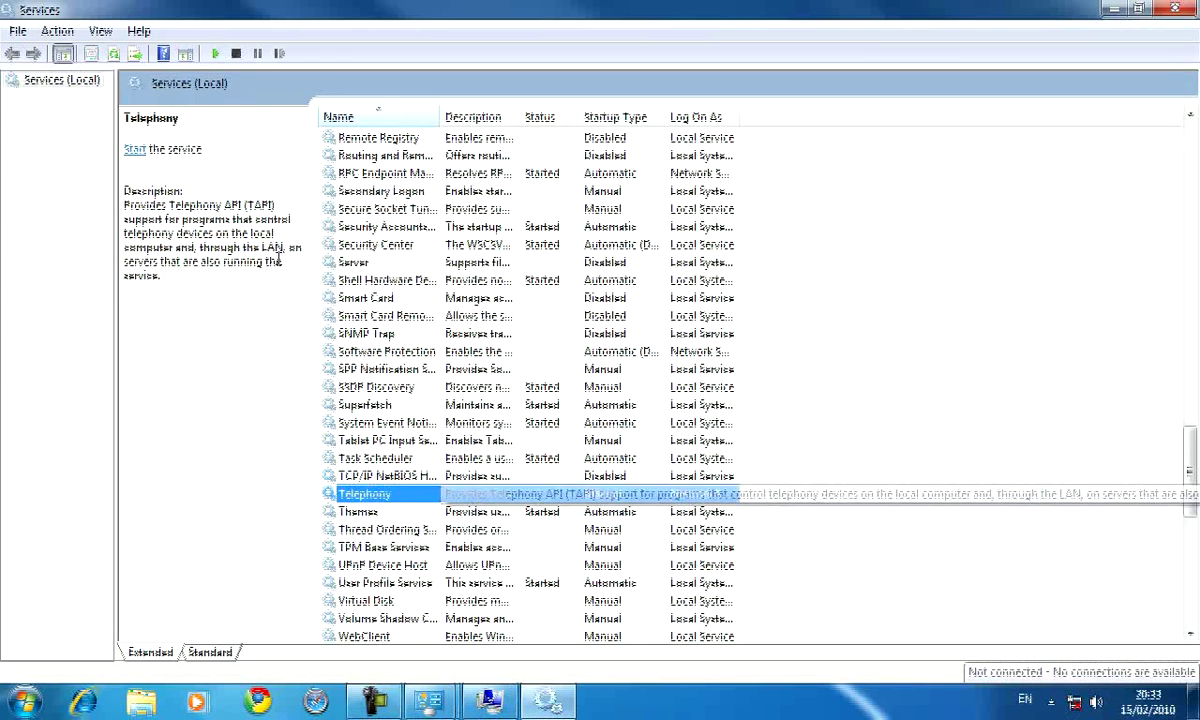
pyautogui.click(451, 248)
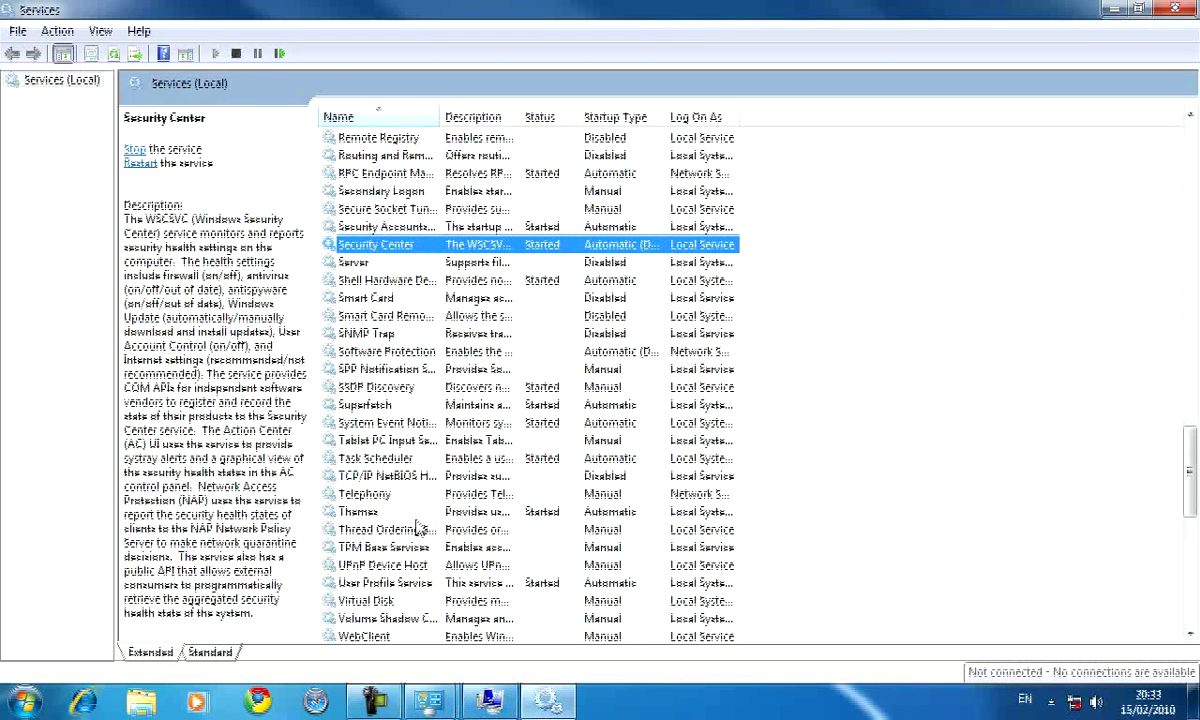
pyautogui.click(388, 406)
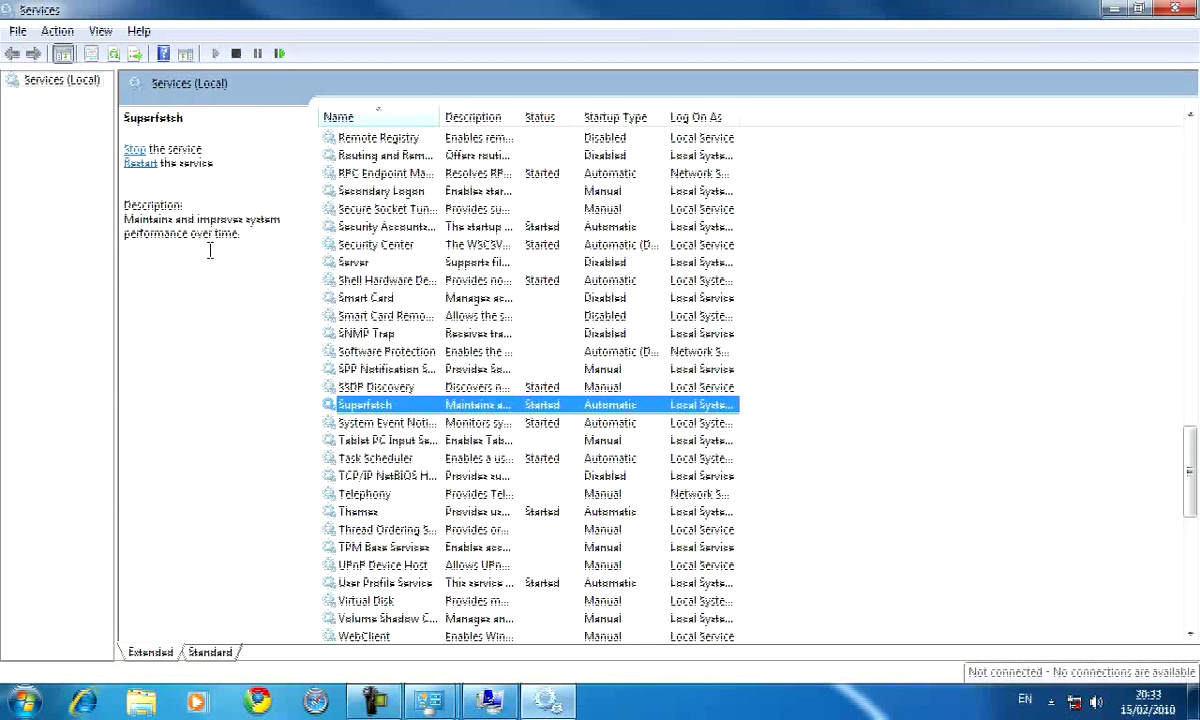
# Set the startup type of the Windows Time service to Disabled and apply the change
pyautogui.scroll(-10, 852, 346)
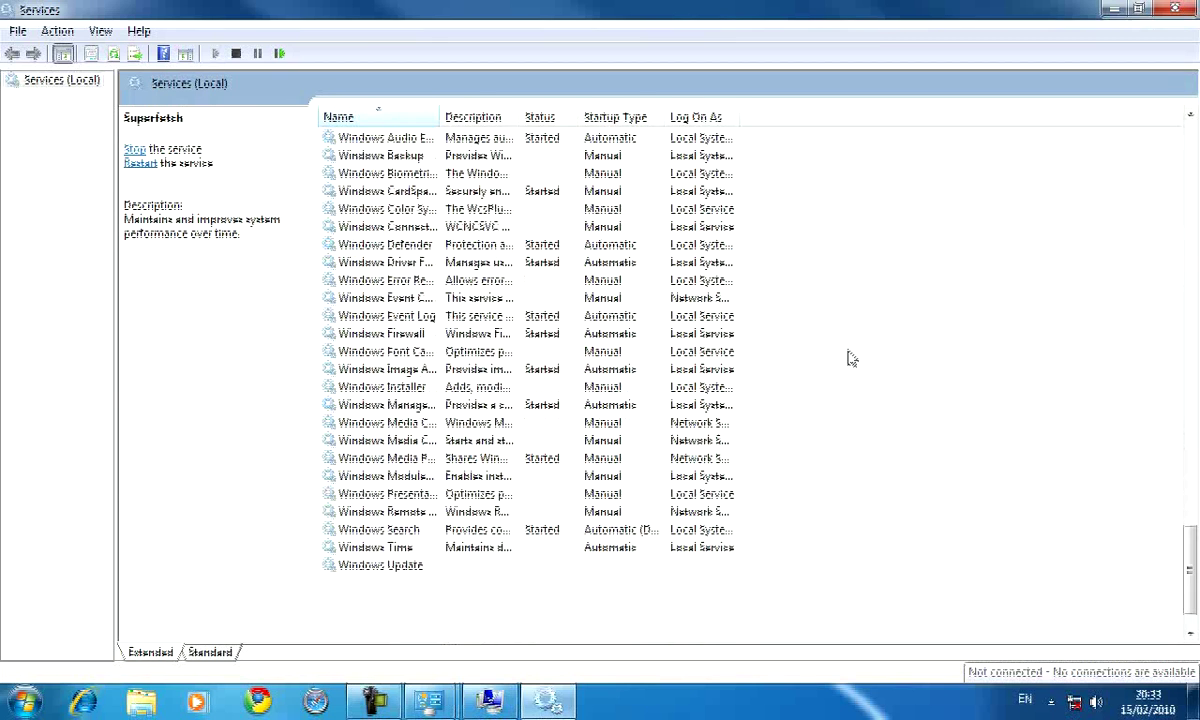
pyautogui.scroll(-1, 845, 357)
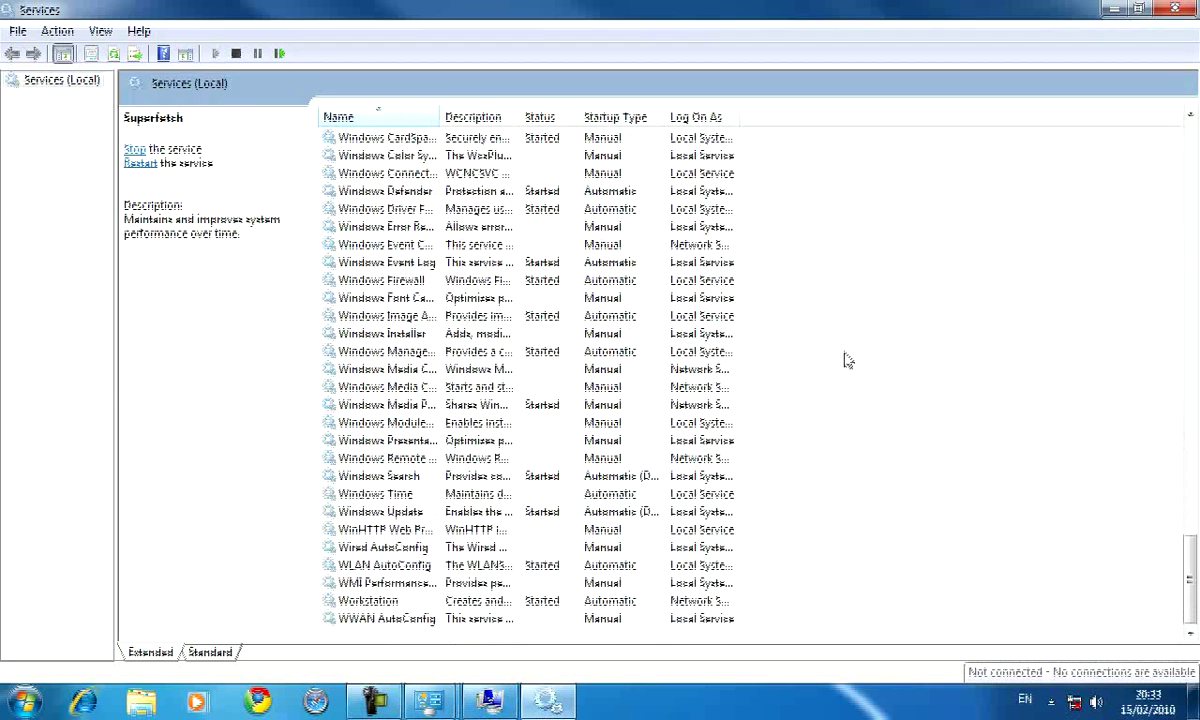
pyautogui.click(465, 499)
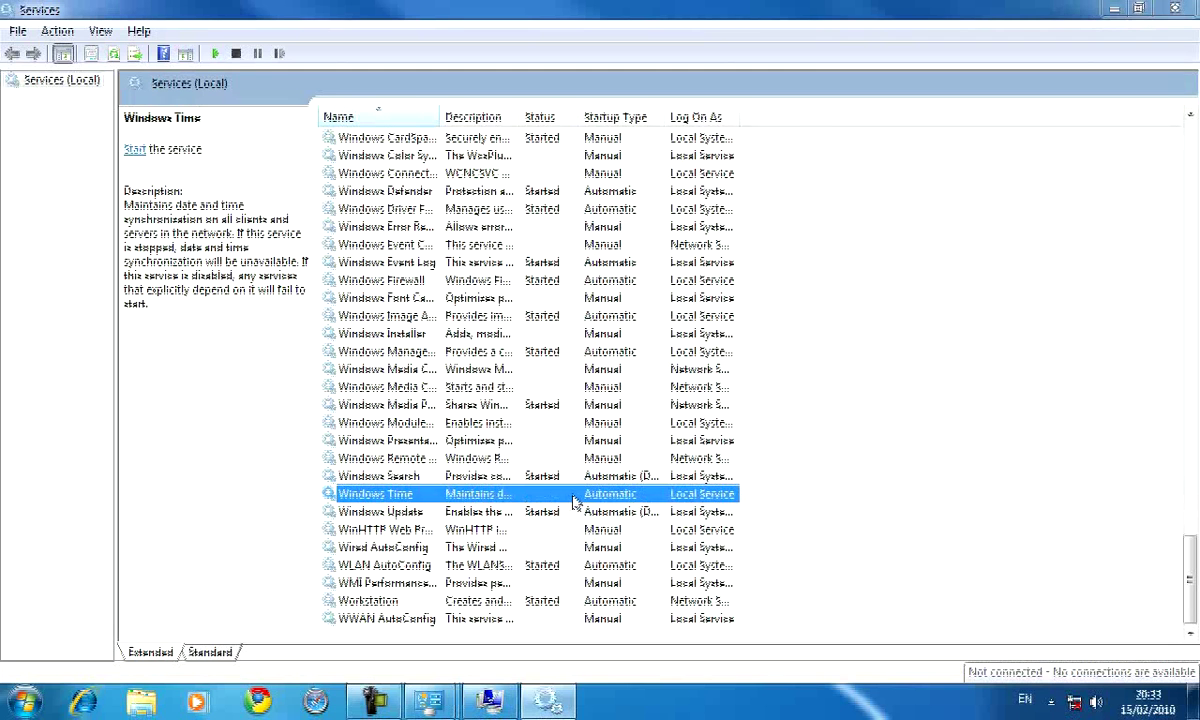
pyautogui.doubleClick(575, 503)
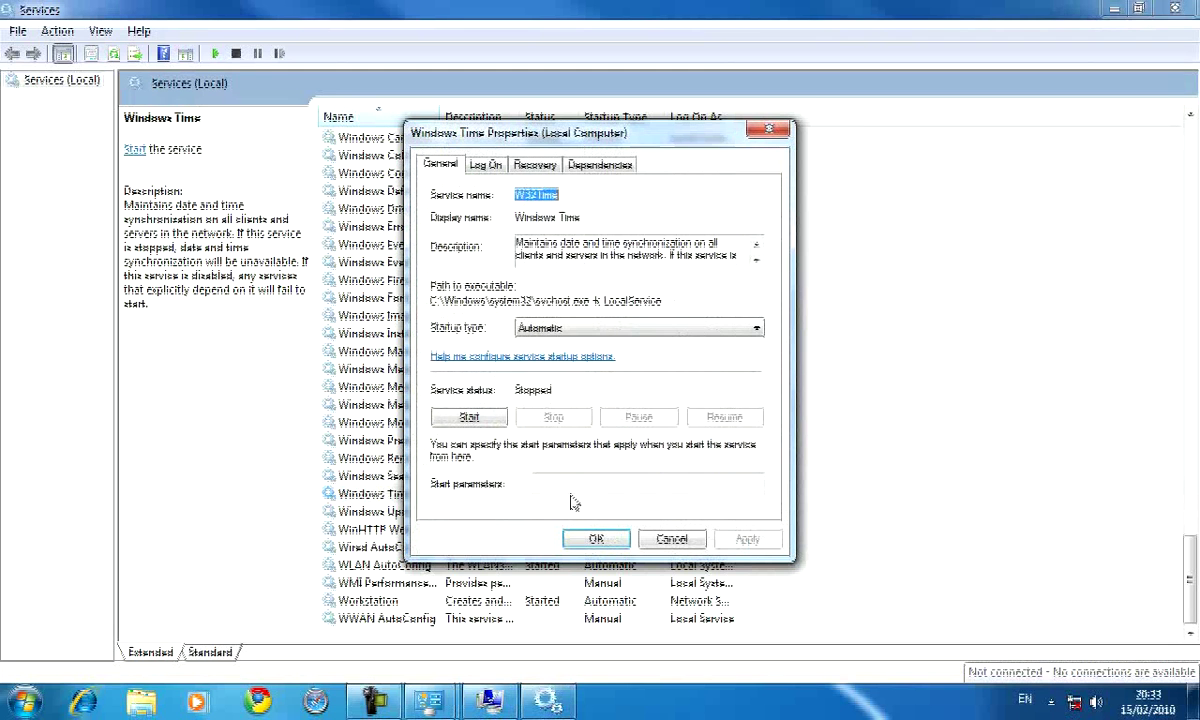
pyautogui.click(757, 330)
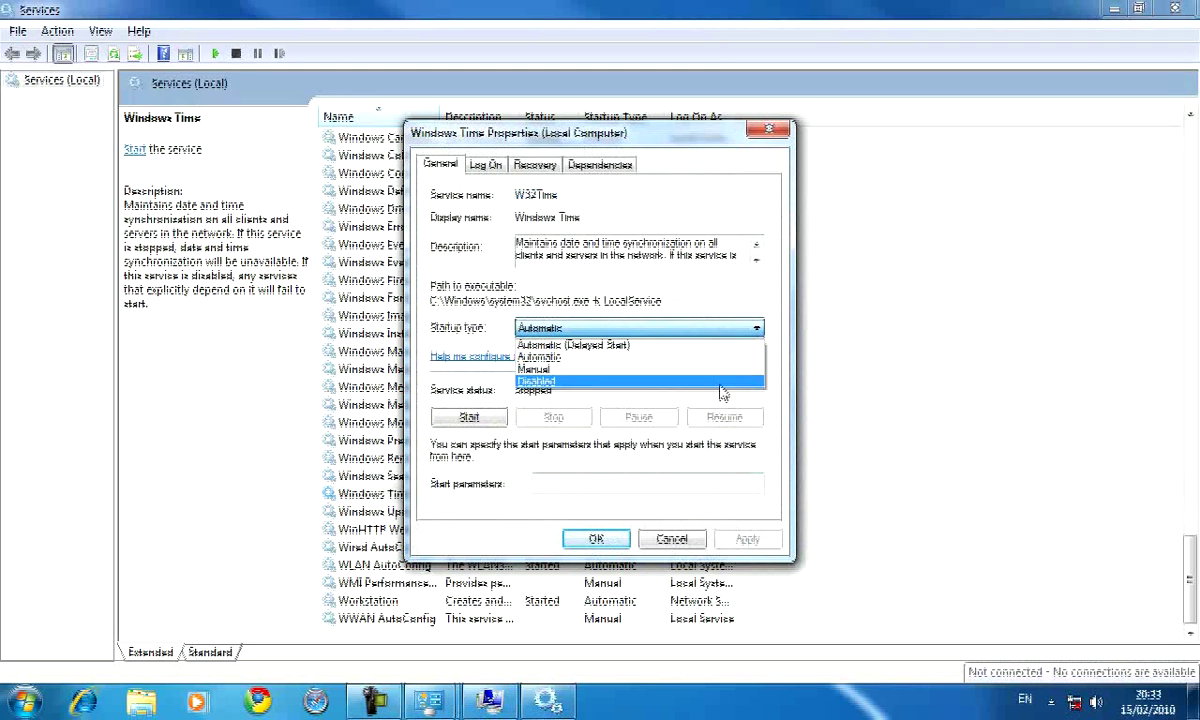
pyautogui.click(718, 382)
pyautogui.click(748, 540)
# Set the Windows Time service's recovery response for first and second failure to Take No Action and save its properties
pyautogui.click(540, 166)
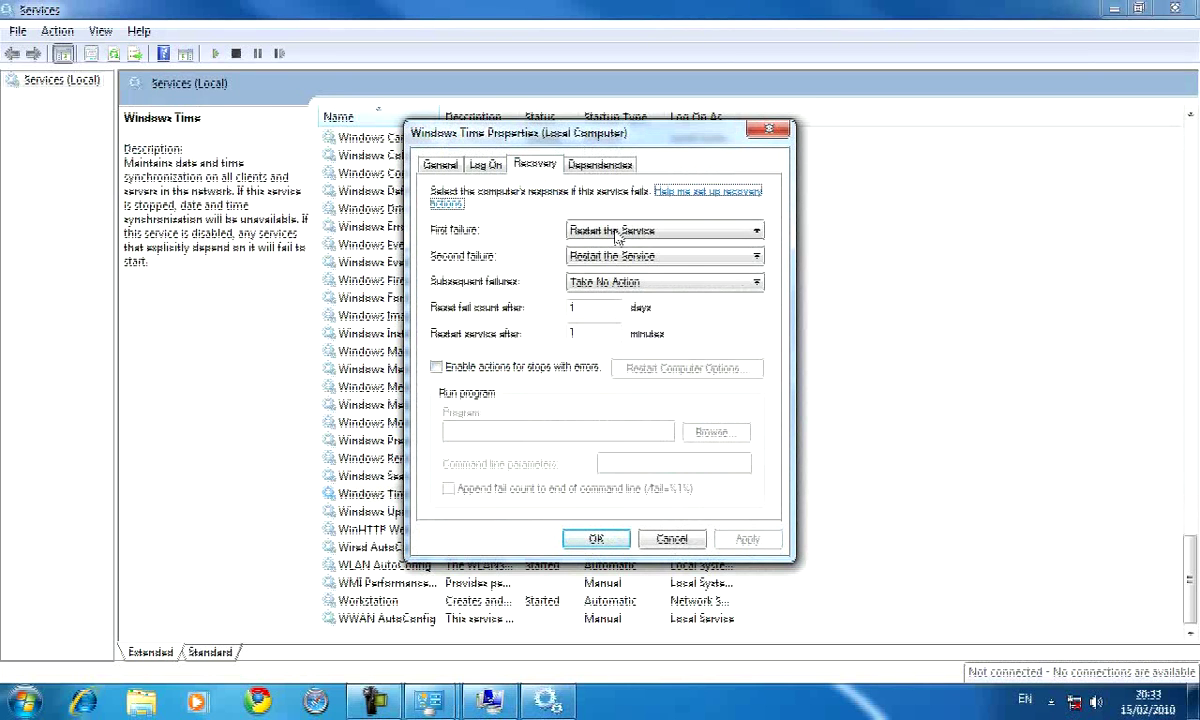
pyautogui.click(757, 233)
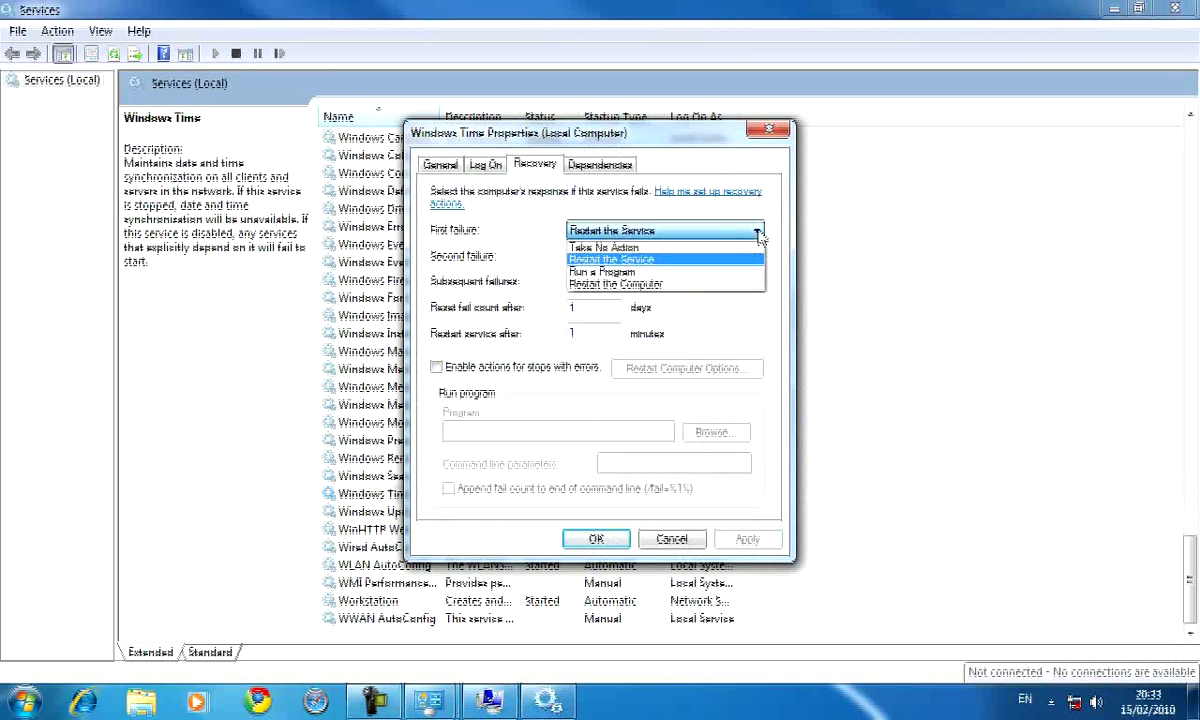
pyautogui.click(757, 247)
pyautogui.click(757, 259)
pyautogui.click(700, 268)
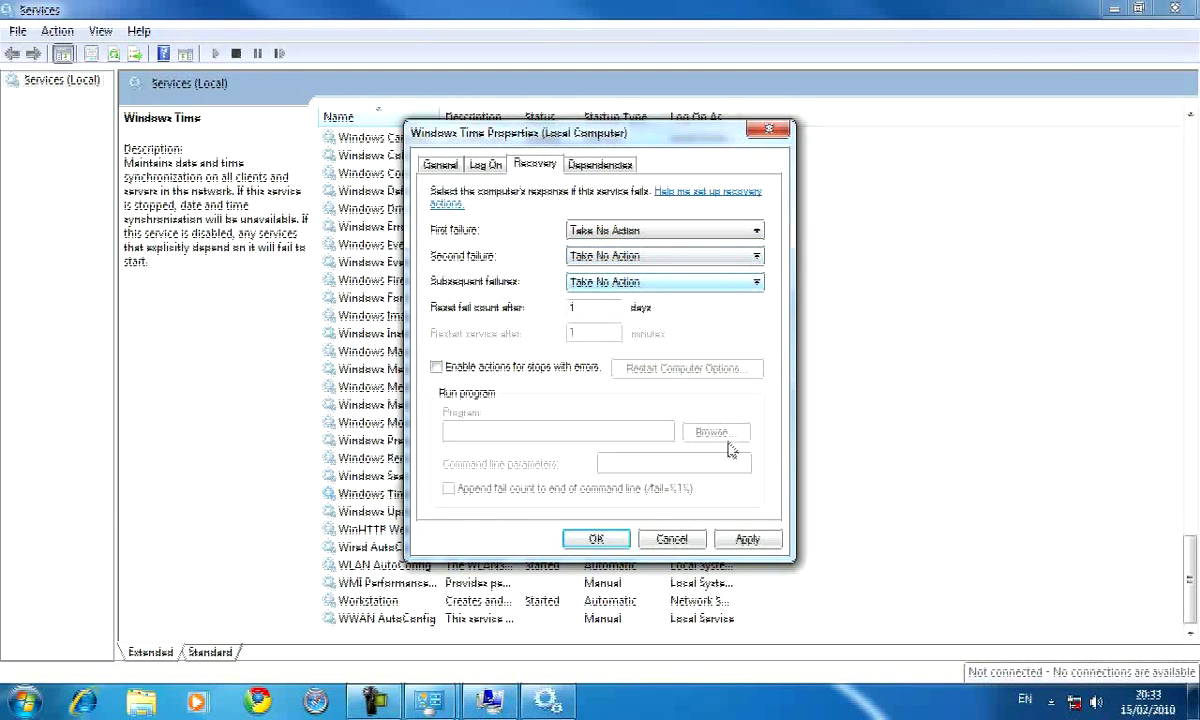
pyautogui.click(750, 541)
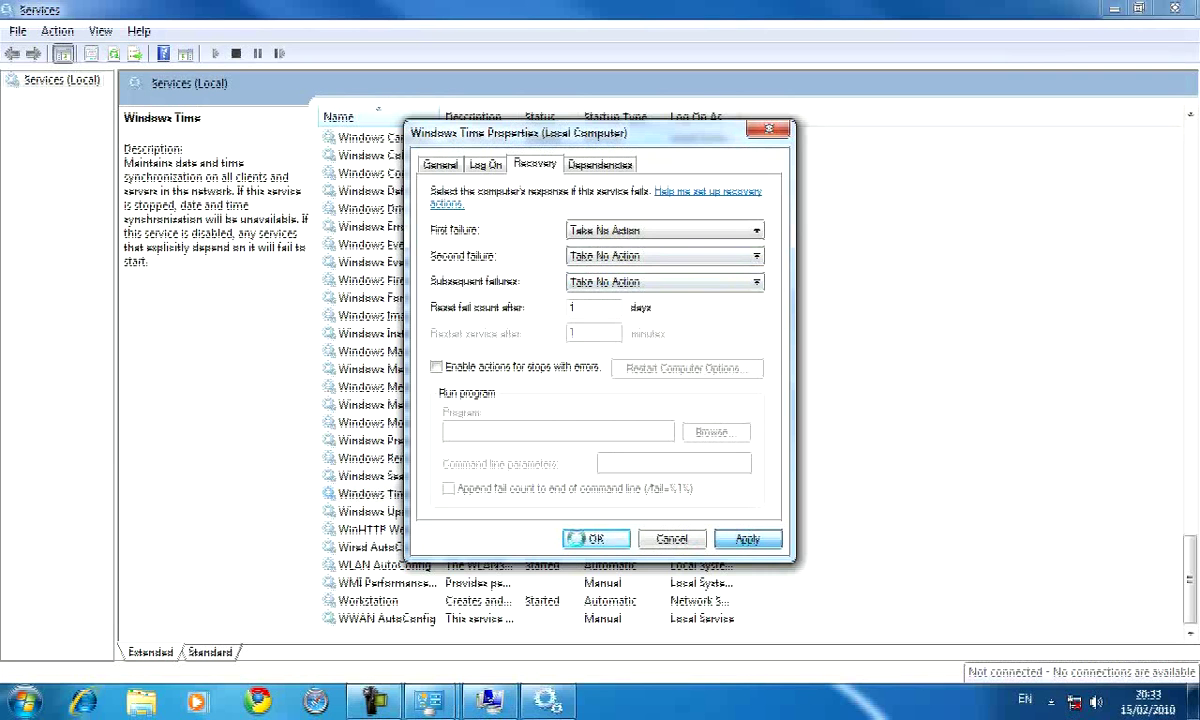
pyautogui.click(597, 540)
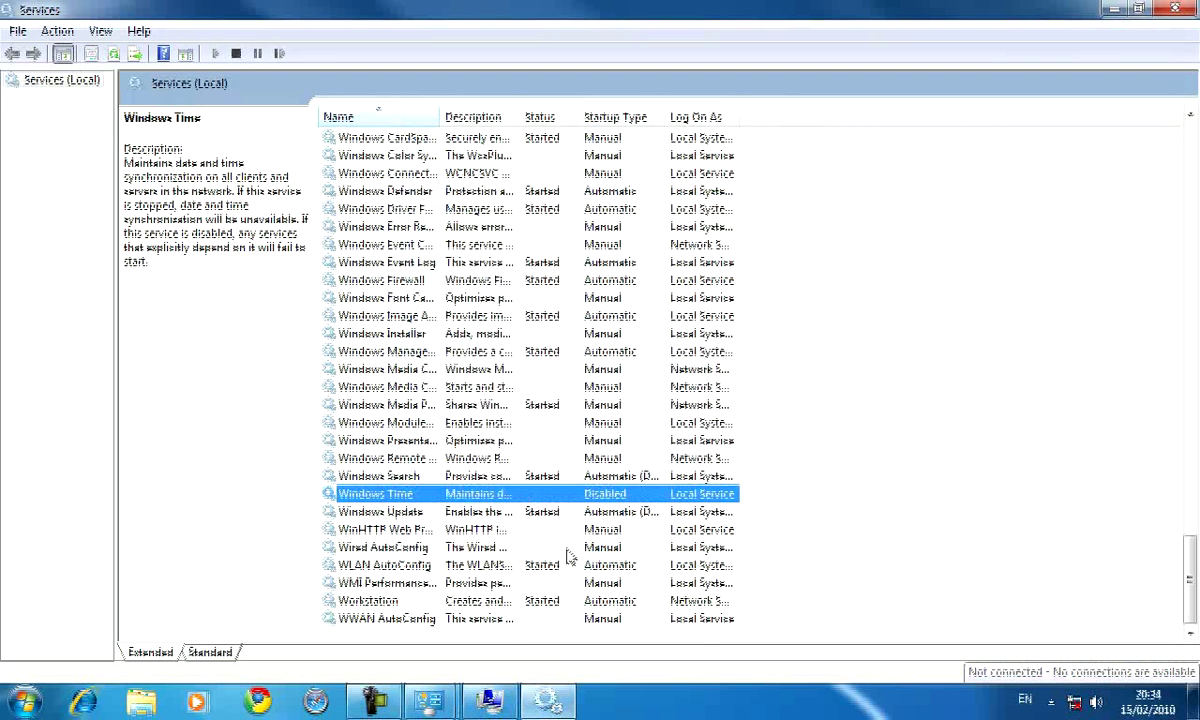
pyautogui.scroll(4, 560, 345)
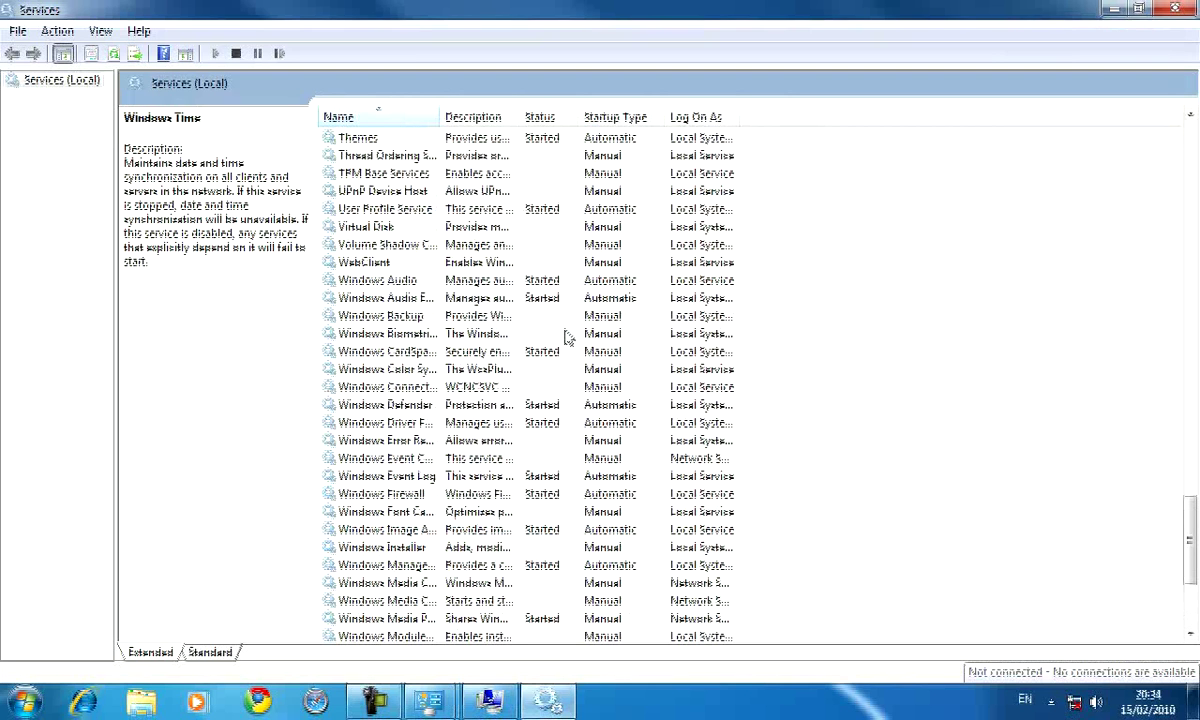
pyautogui.click(502, 425)
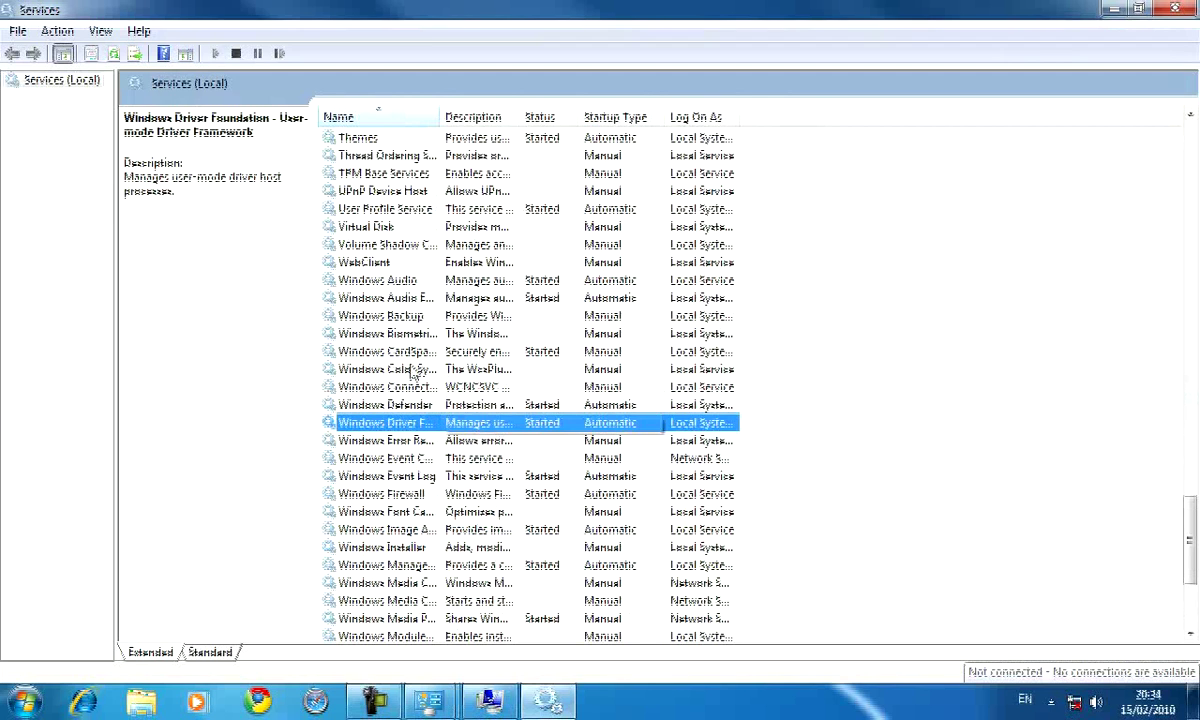